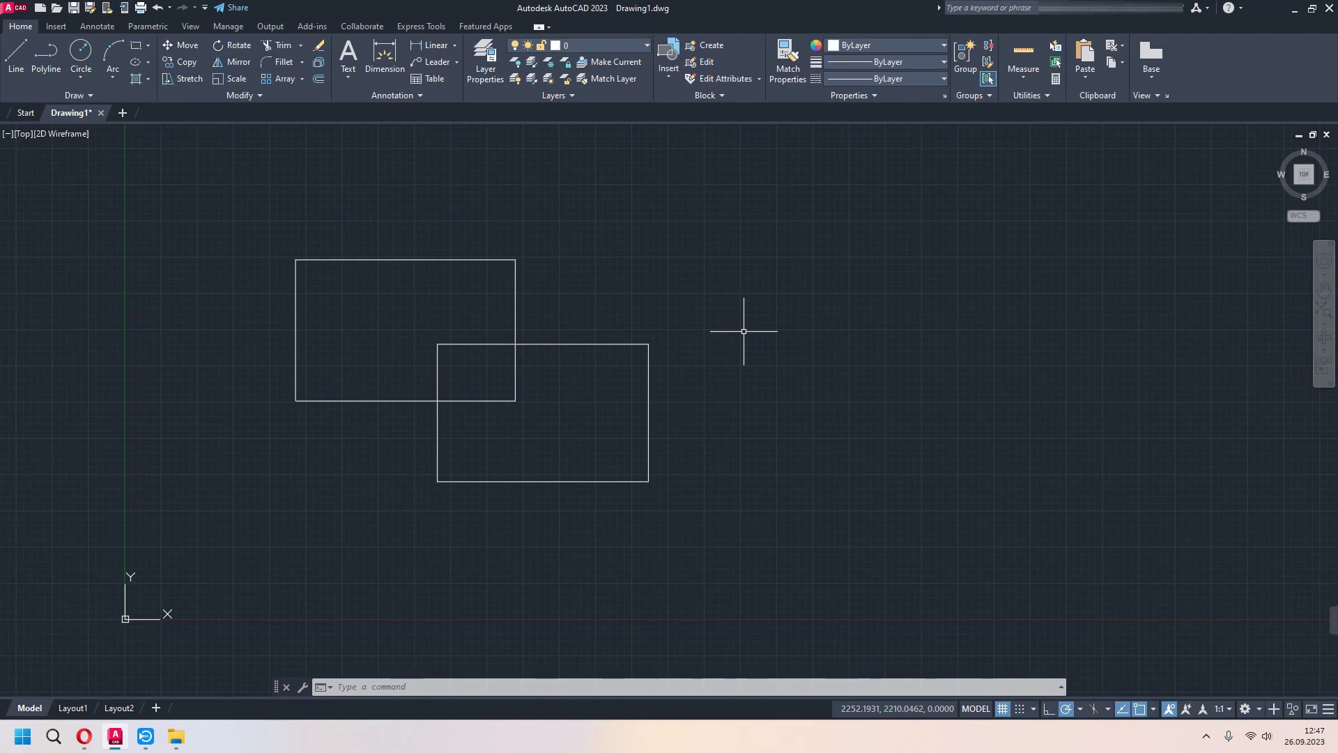
# Step: Trim the four inner edge segments where the two rectangles overlap, leaving one stepped outline
pyautogui.click(282, 44)
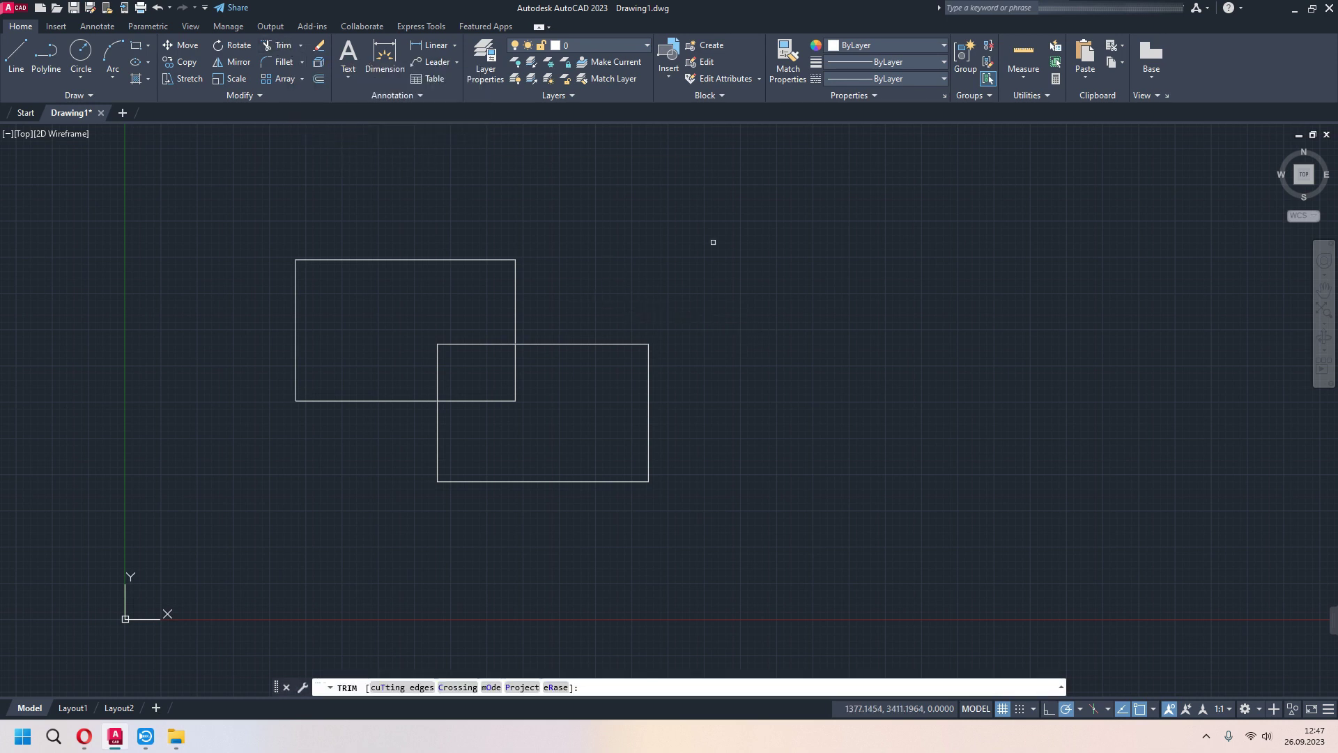
pyautogui.press('Escape')
pyautogui.write('T')
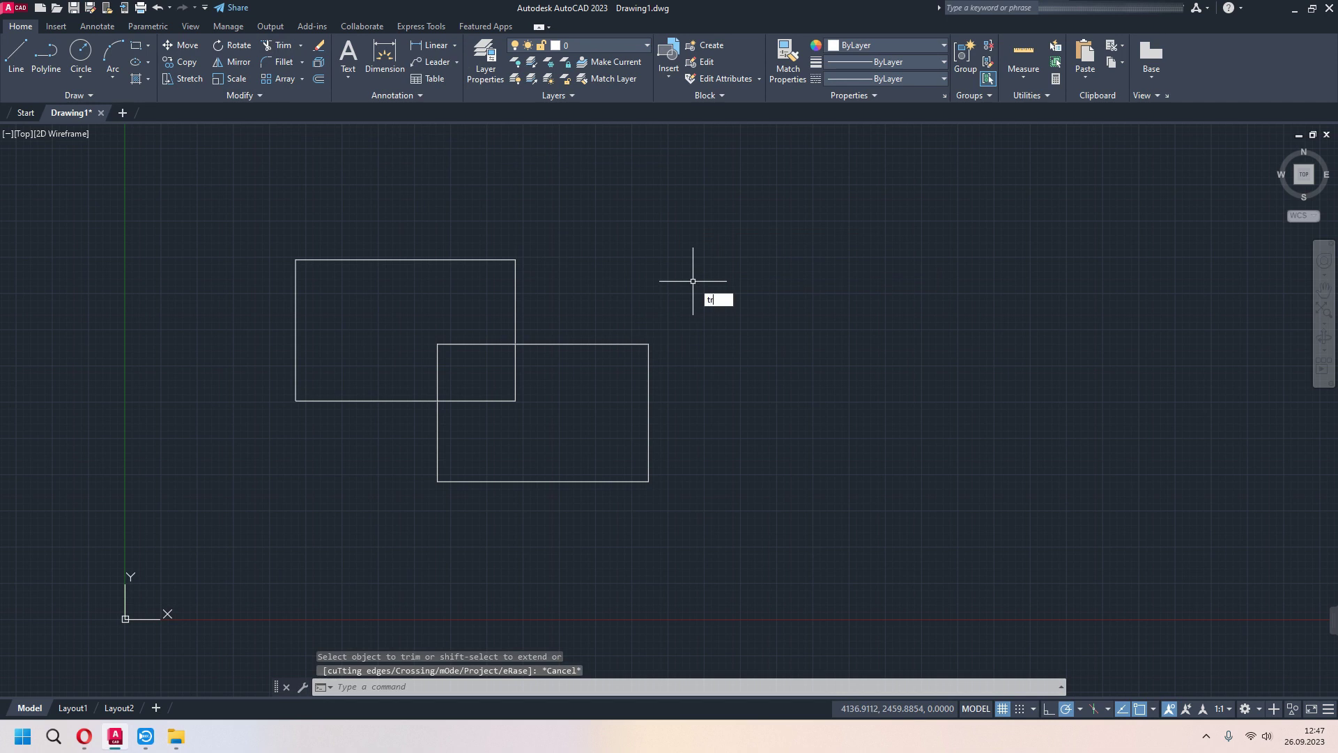
pyautogui.write('R')
pyautogui.press('Return')
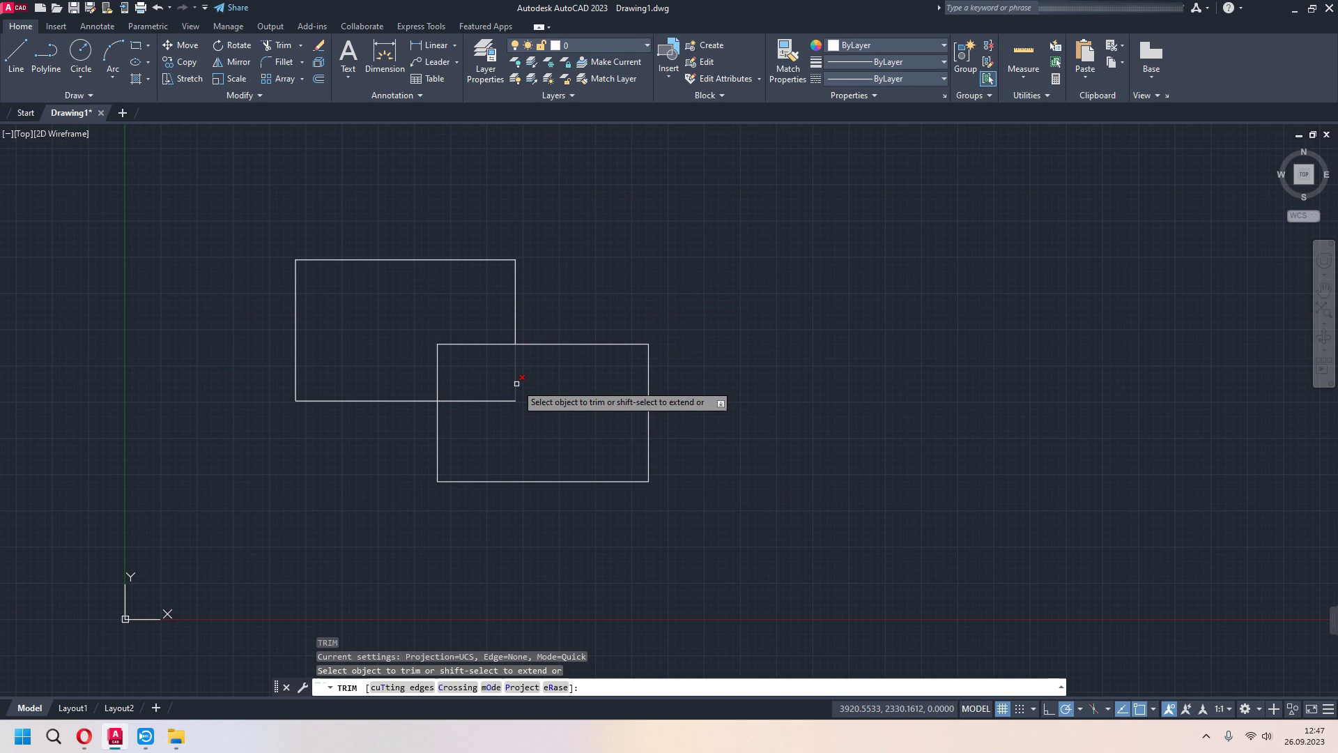
pyautogui.click(516, 384)
pyautogui.click(477, 401)
pyautogui.click(436, 359)
pyautogui.click(478, 344)
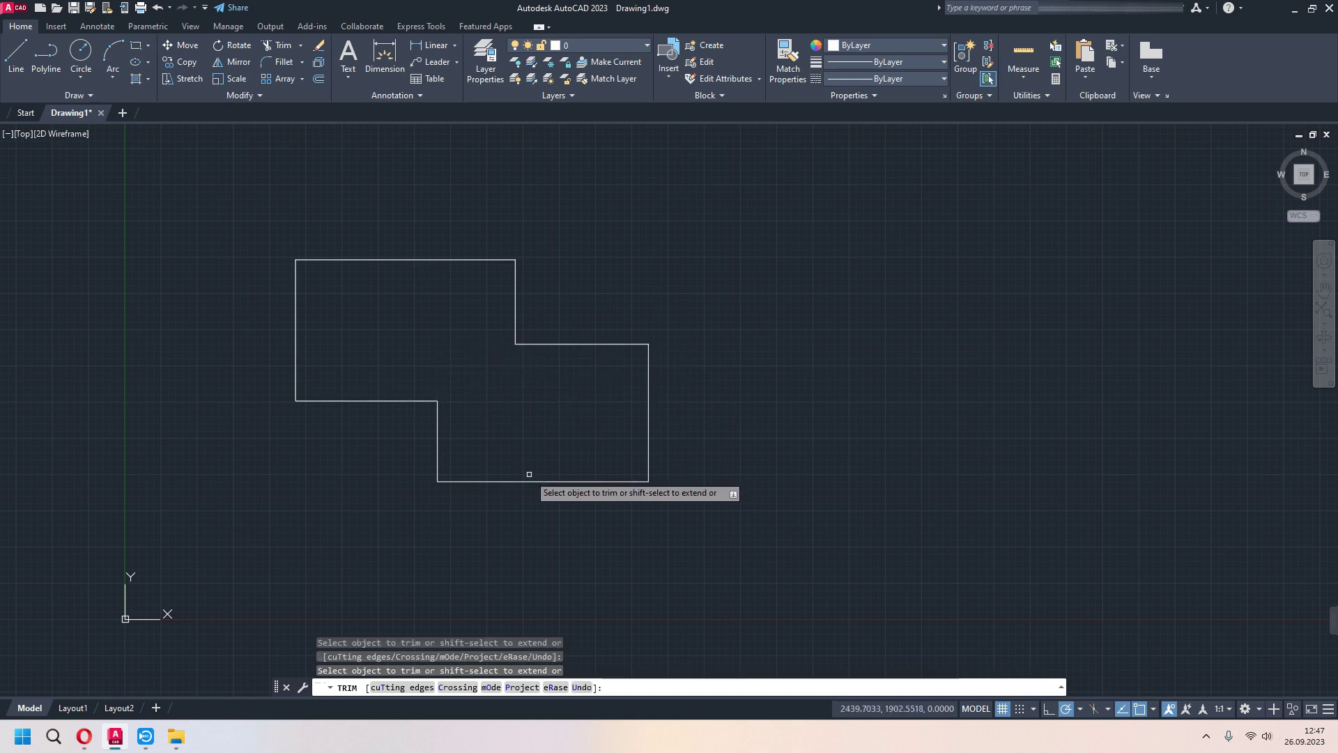
pyautogui.press('Return')
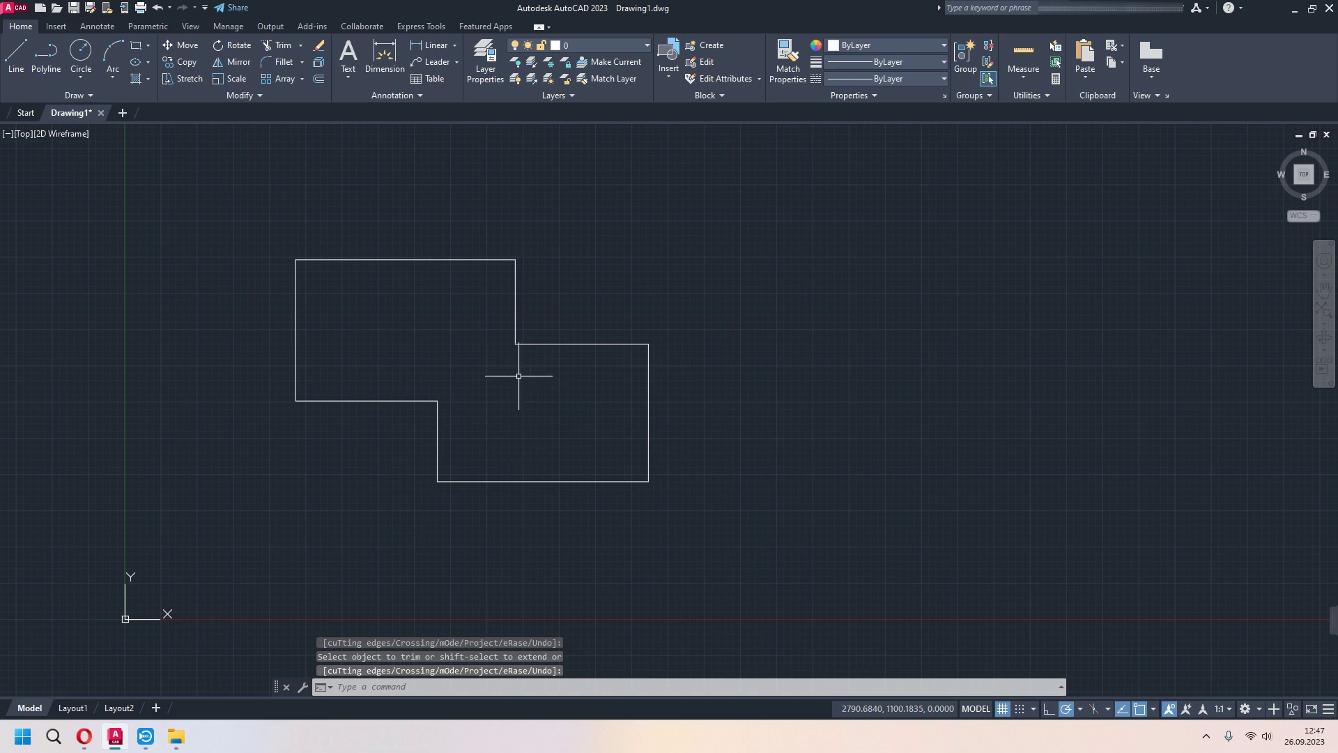
# Step: Draw a long rectangle in the free space right of the stepped outline
pyautogui.moveTo(534, 400); pyautogui.dragTo(331, 410, button='middle')
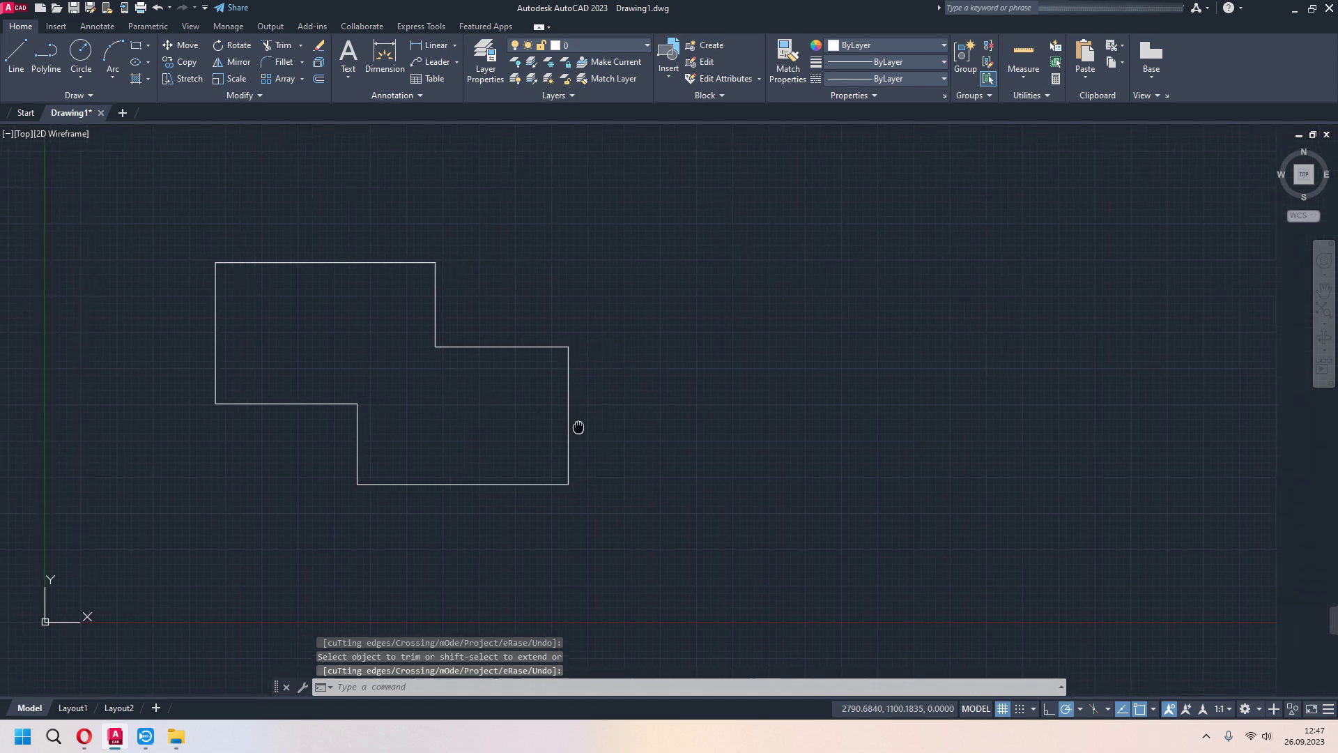
pyautogui.click(137, 46)
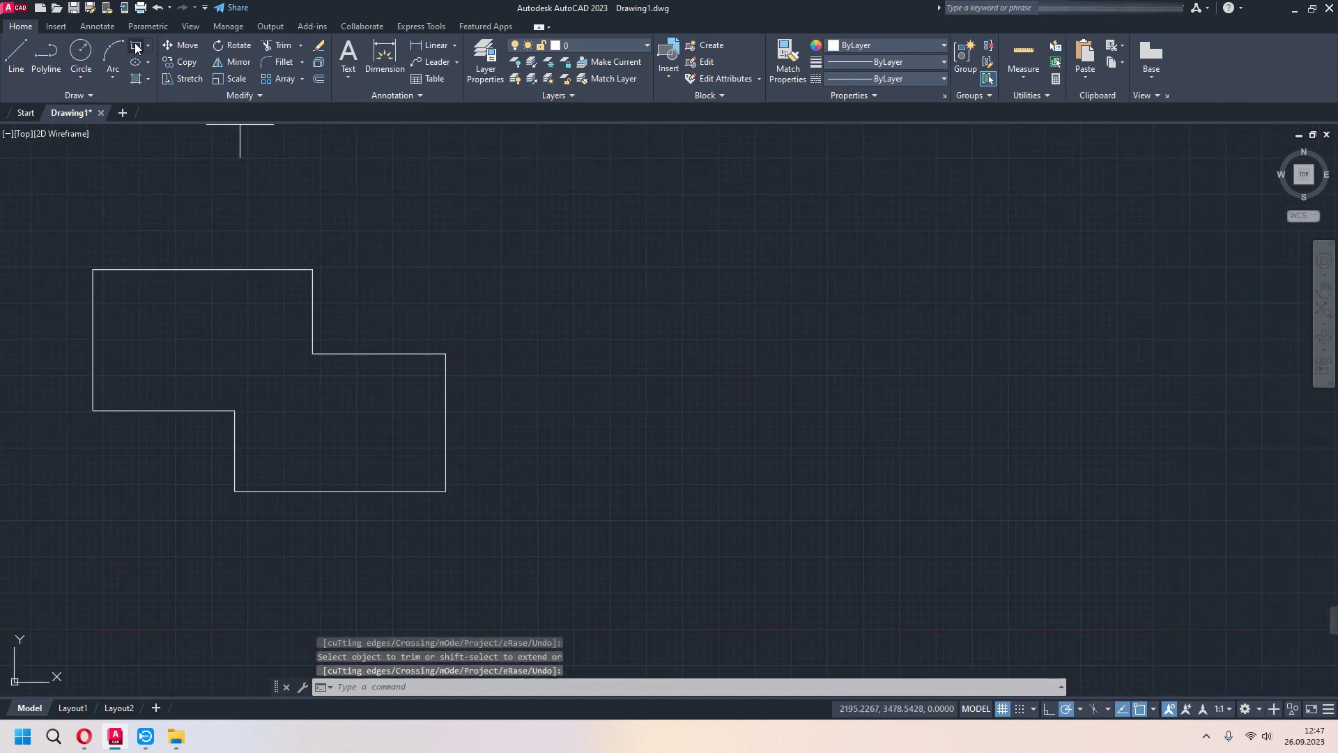
pyautogui.click(513, 272)
pyautogui.click(927, 355)
# Step: Draw a 2-point circle from the rectangle's top-right corner to its bottom-right corner
pyautogui.moveTo(927, 355); pyautogui.dragTo(683, 375, button='middle')
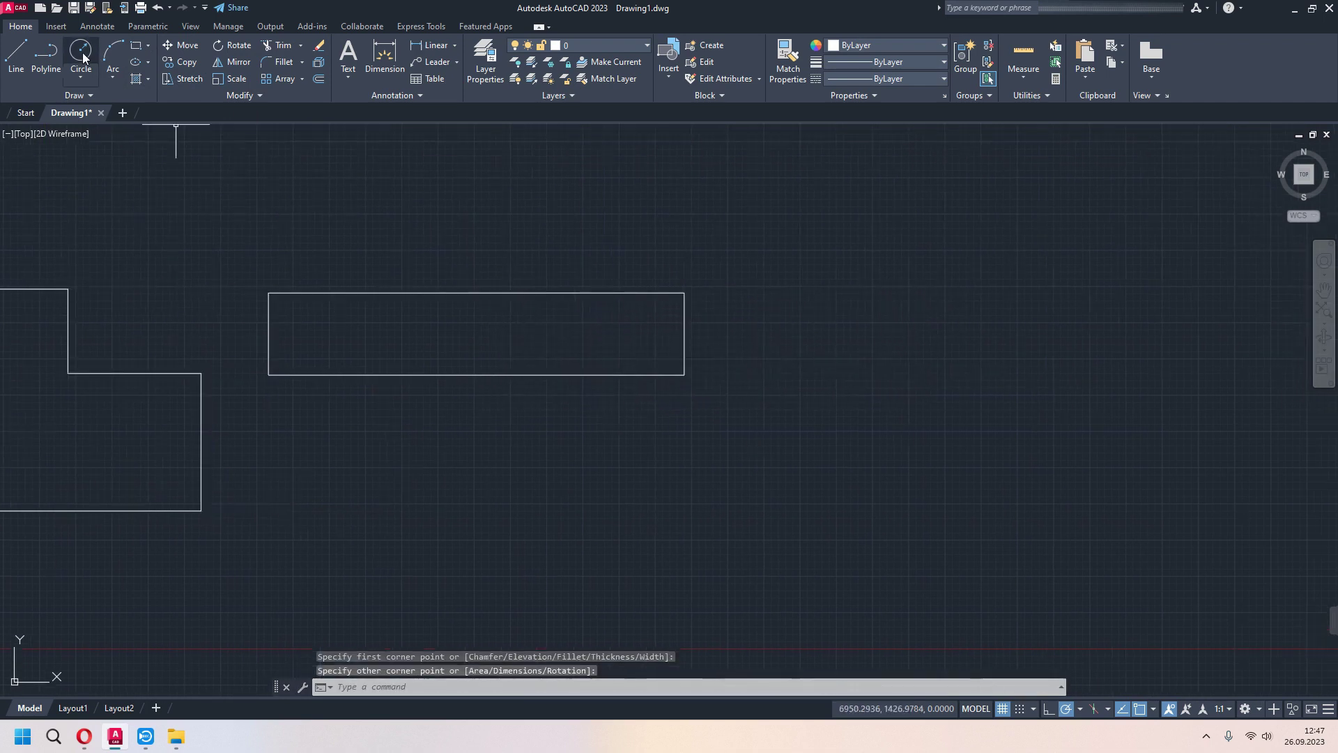
pyautogui.click(81, 50)
pyautogui.click(81, 82)
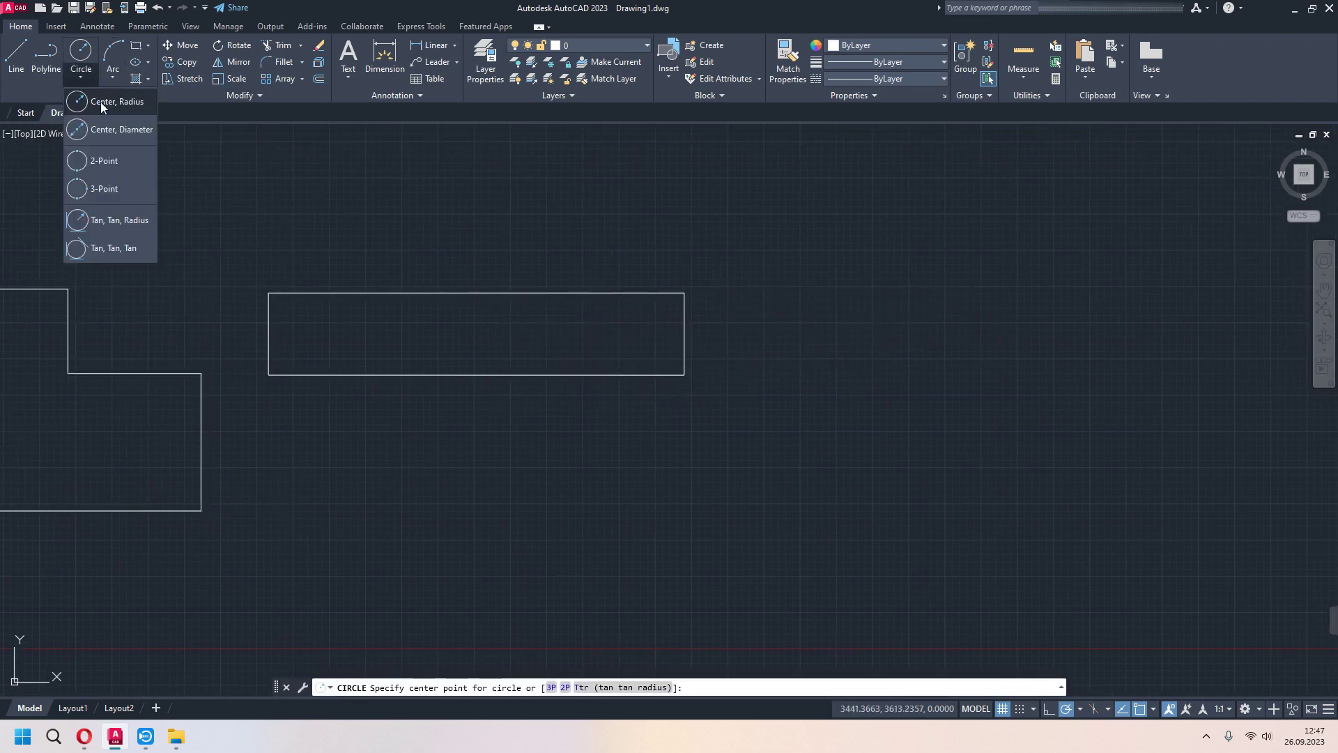
pyautogui.click(119, 161)
pyautogui.click(684, 293)
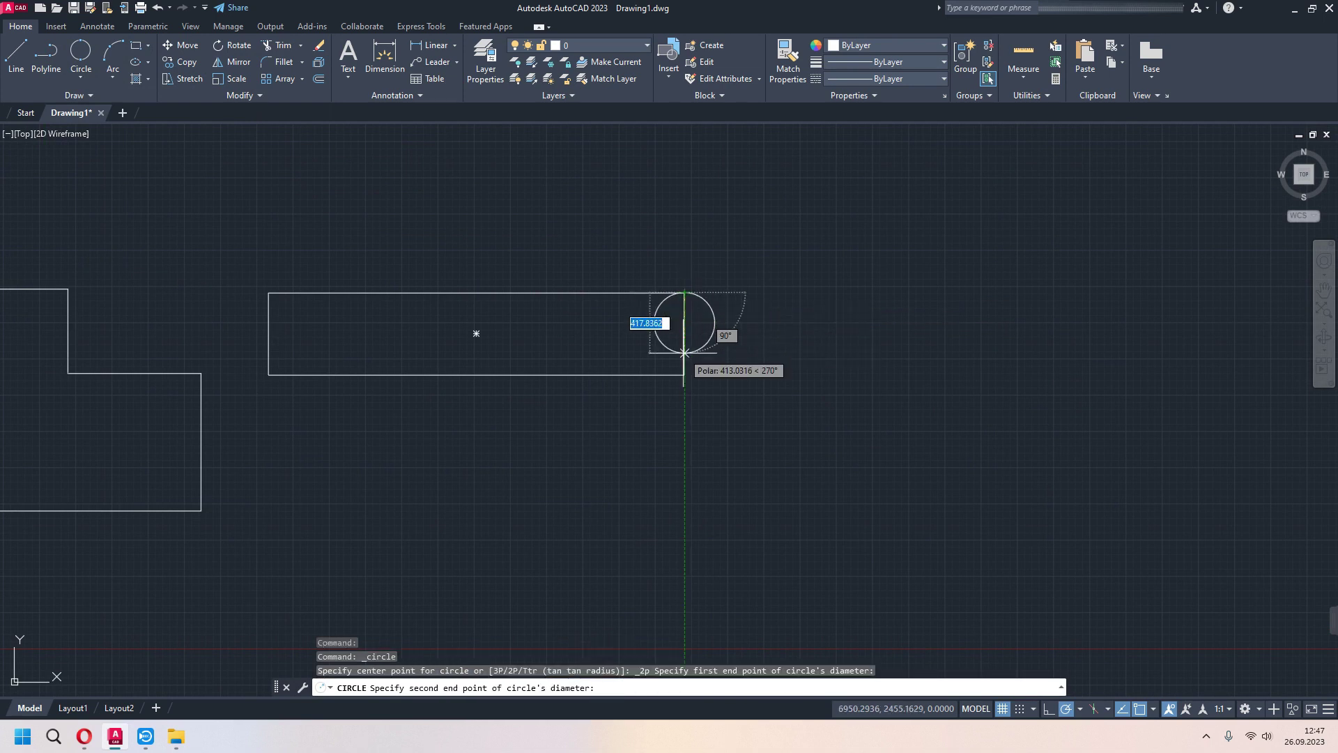
pyautogui.click(684, 375)
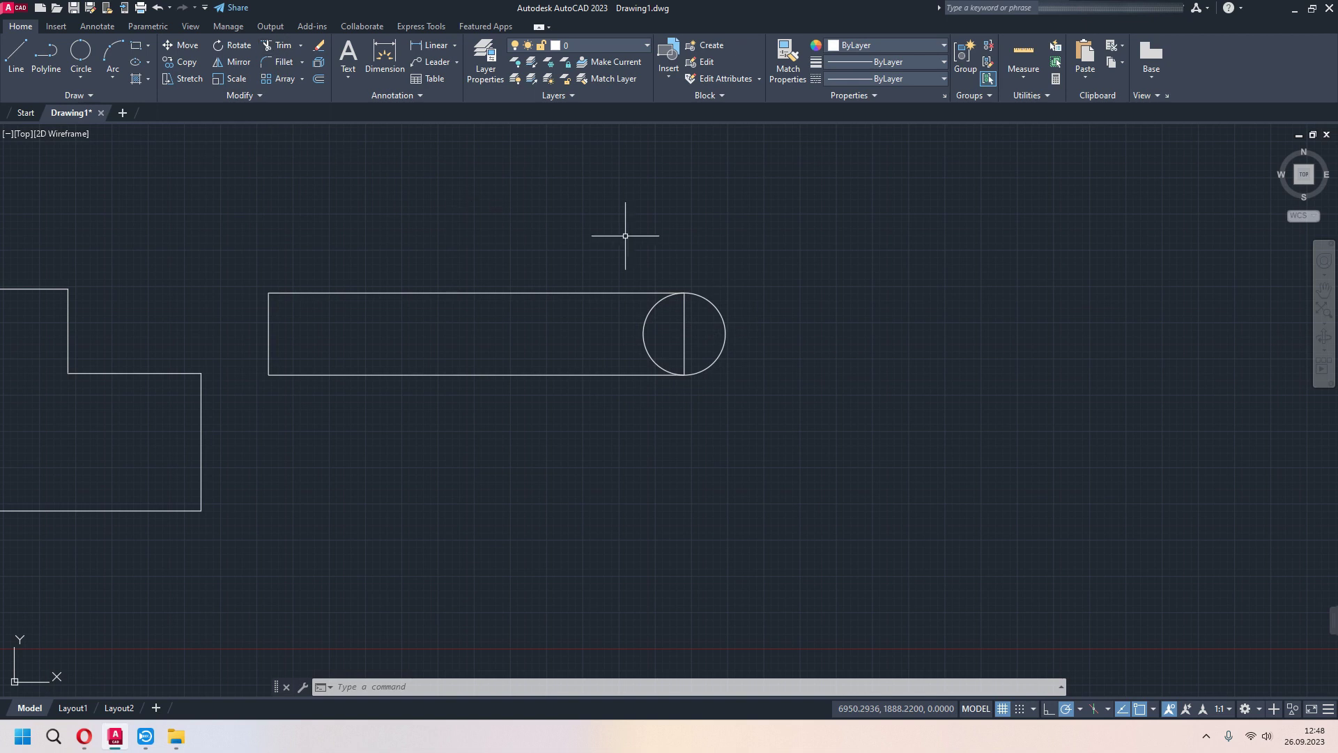
pyautogui.write('TR')
# Step: Trim the rectangle's right edge and the circle's left half into a round-ended slot
pyautogui.press('Return')
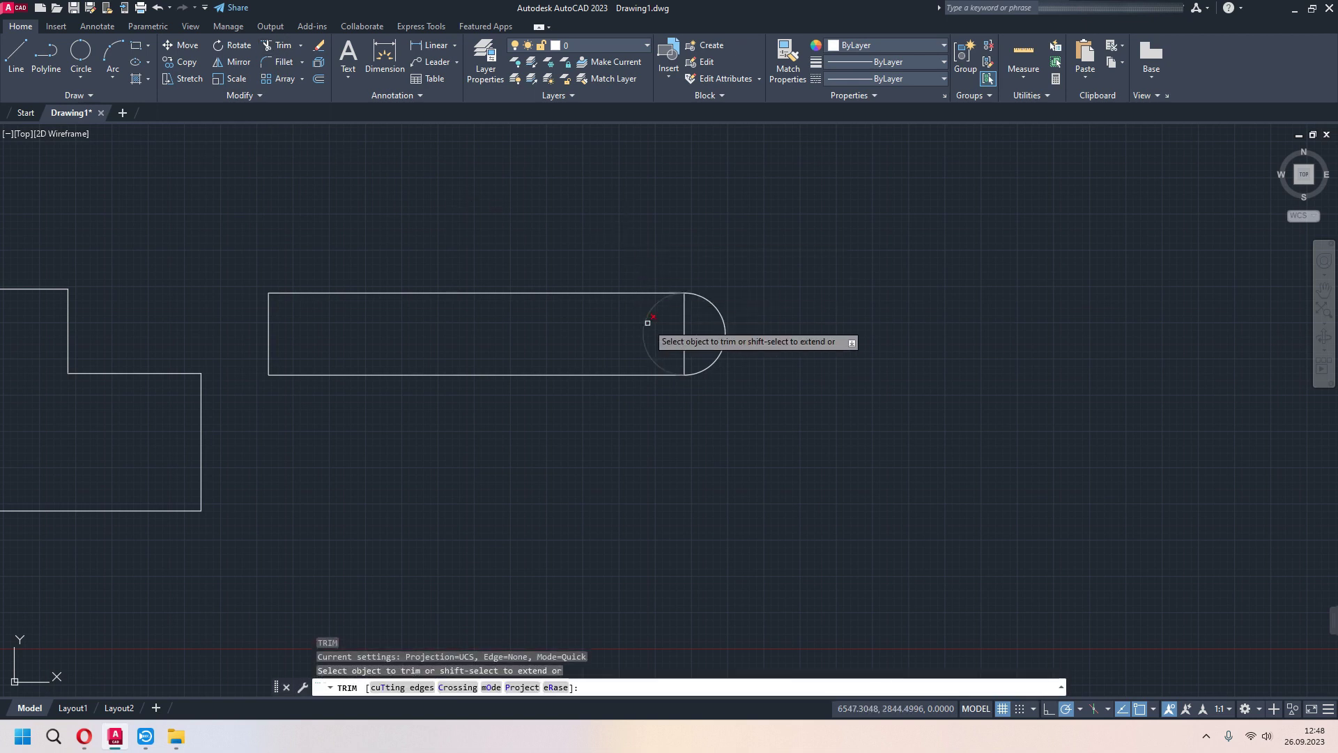
pyautogui.click(682, 329)
pyautogui.click(644, 324)
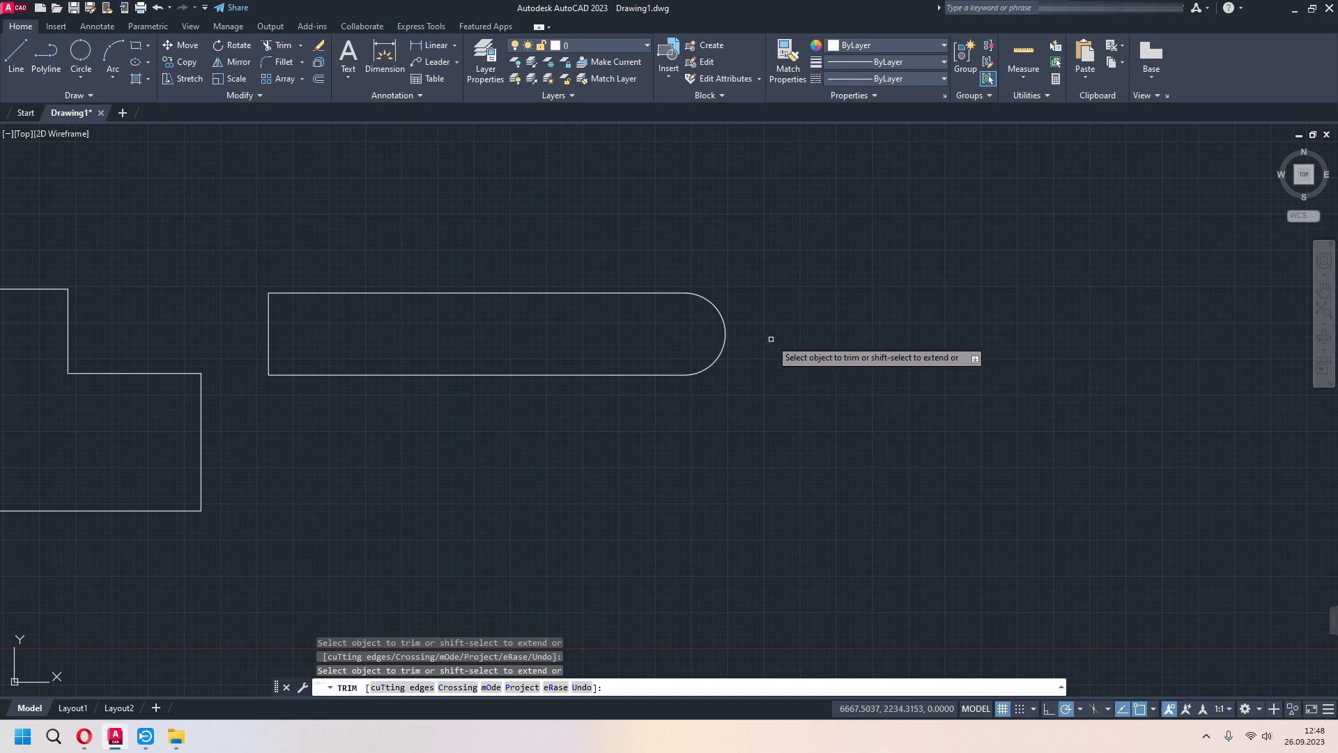
pyautogui.press('Return')
pyautogui.moveTo(736, 373); pyautogui.dragTo(867, 380, button='middle')
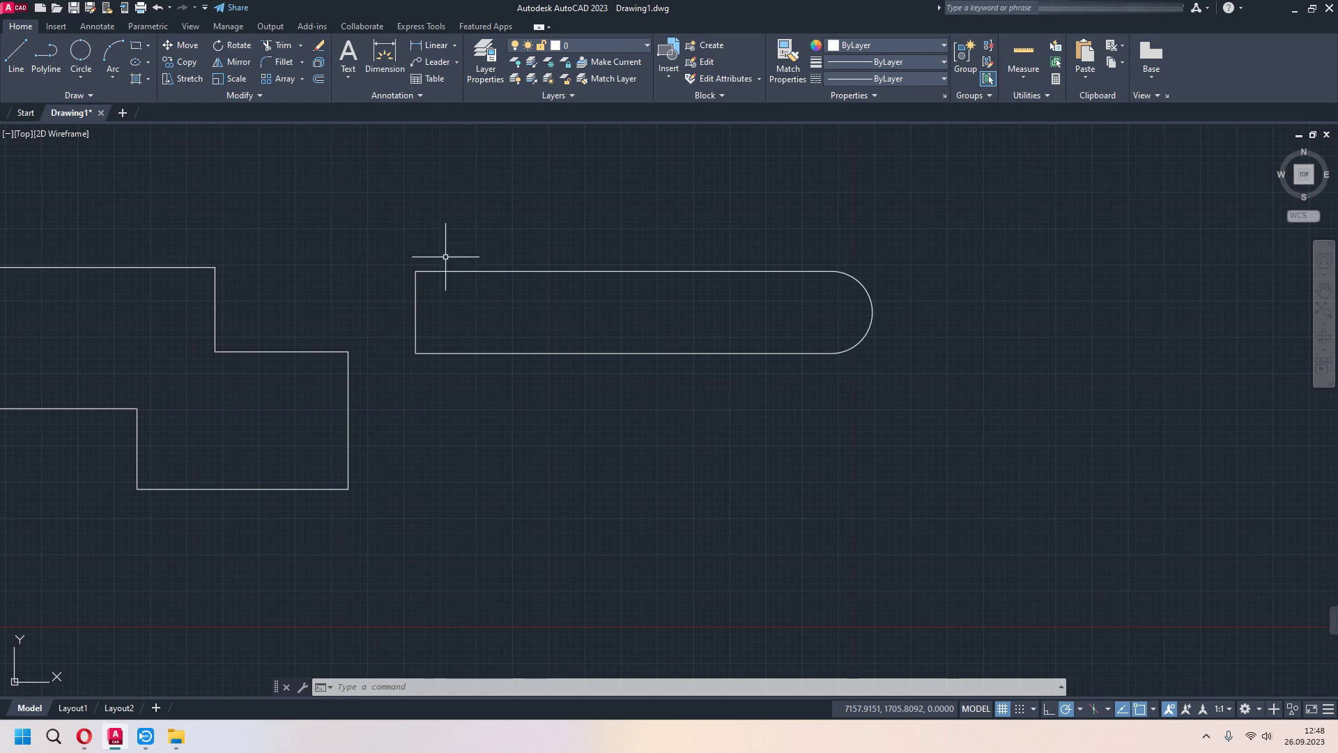
# Step: Draw the outer two nested rectangles below the slot
pyautogui.click(299, 48)
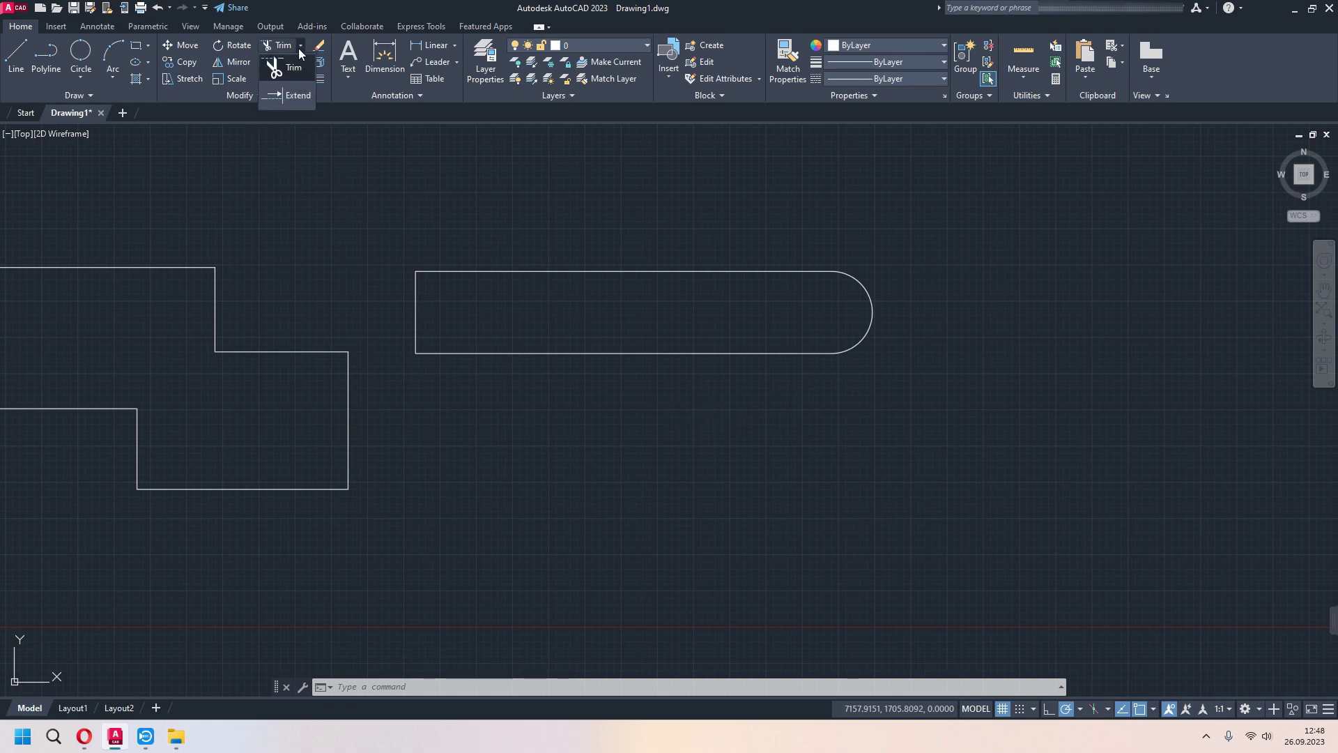
pyautogui.moveTo(606, 463); pyautogui.dragTo(511, 388, button='middle')
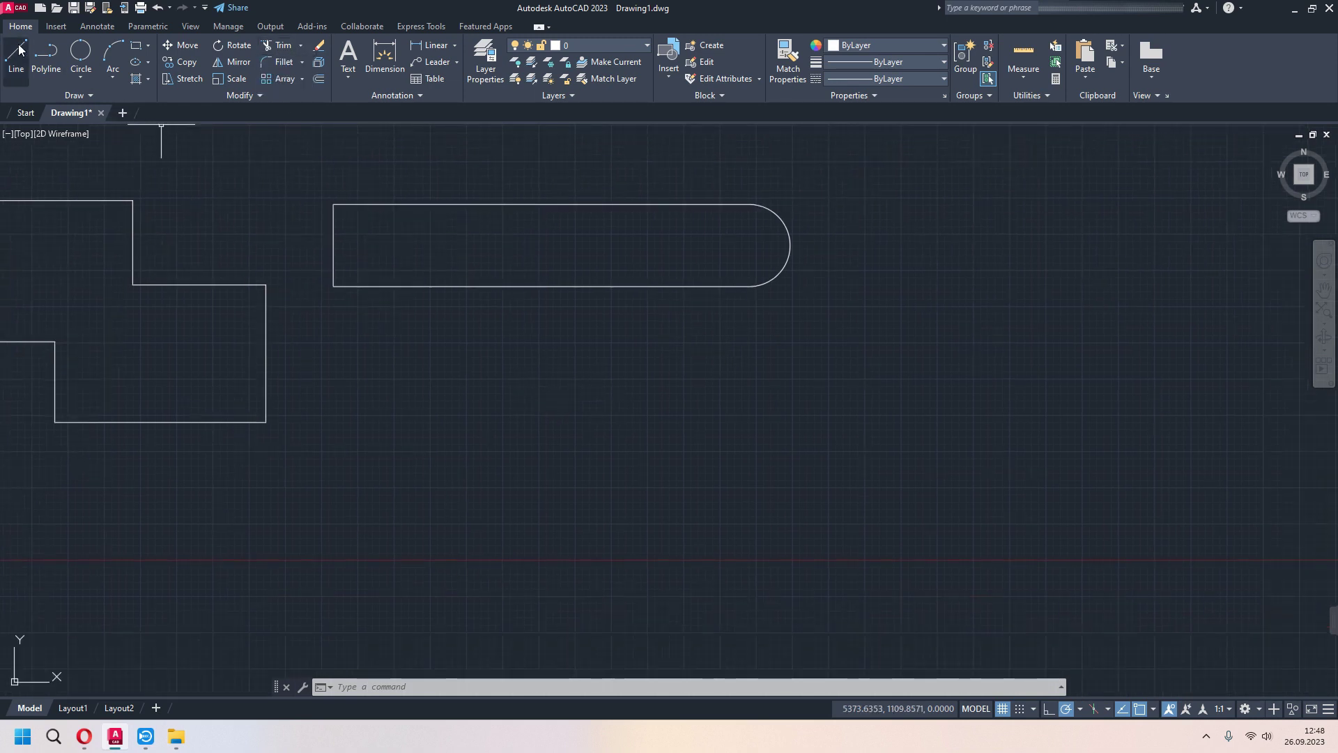
pyautogui.click(136, 46)
pyautogui.click(412, 340)
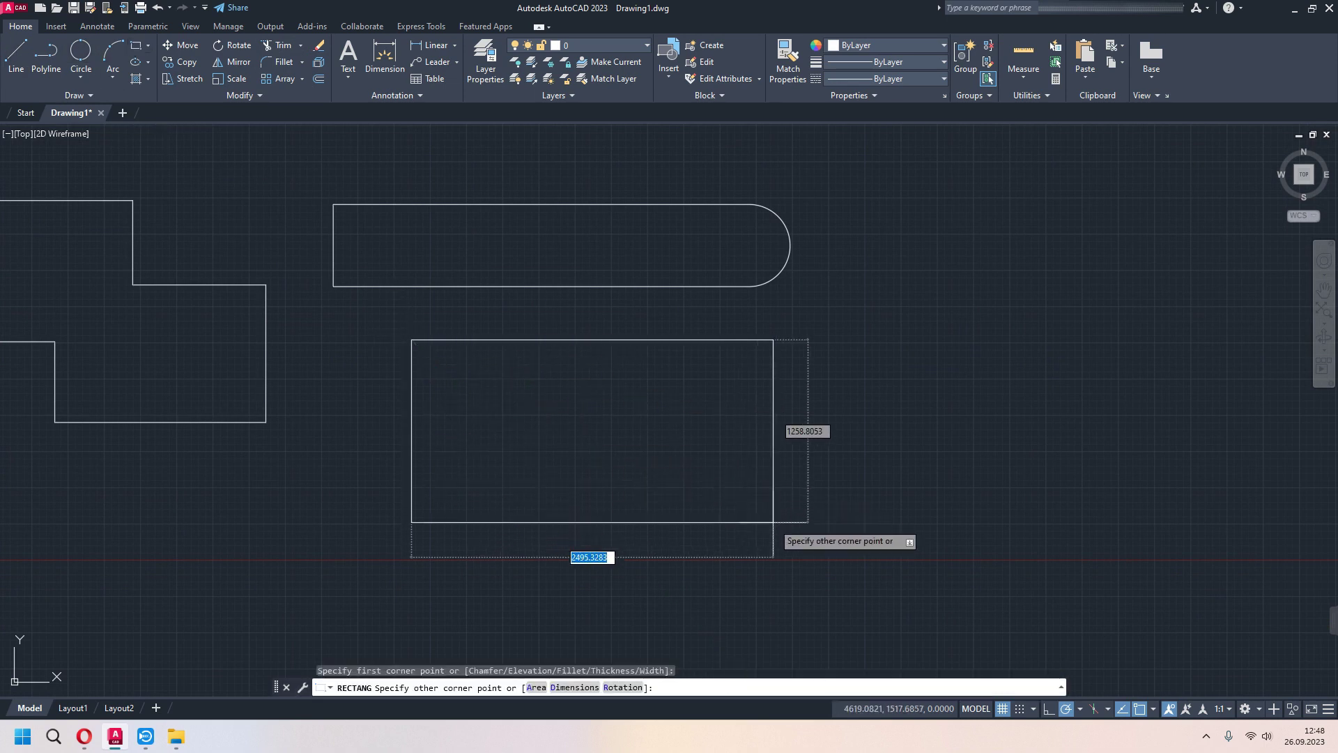
pyautogui.click(774, 522)
pyautogui.press('Return')
pyautogui.click(453, 365)
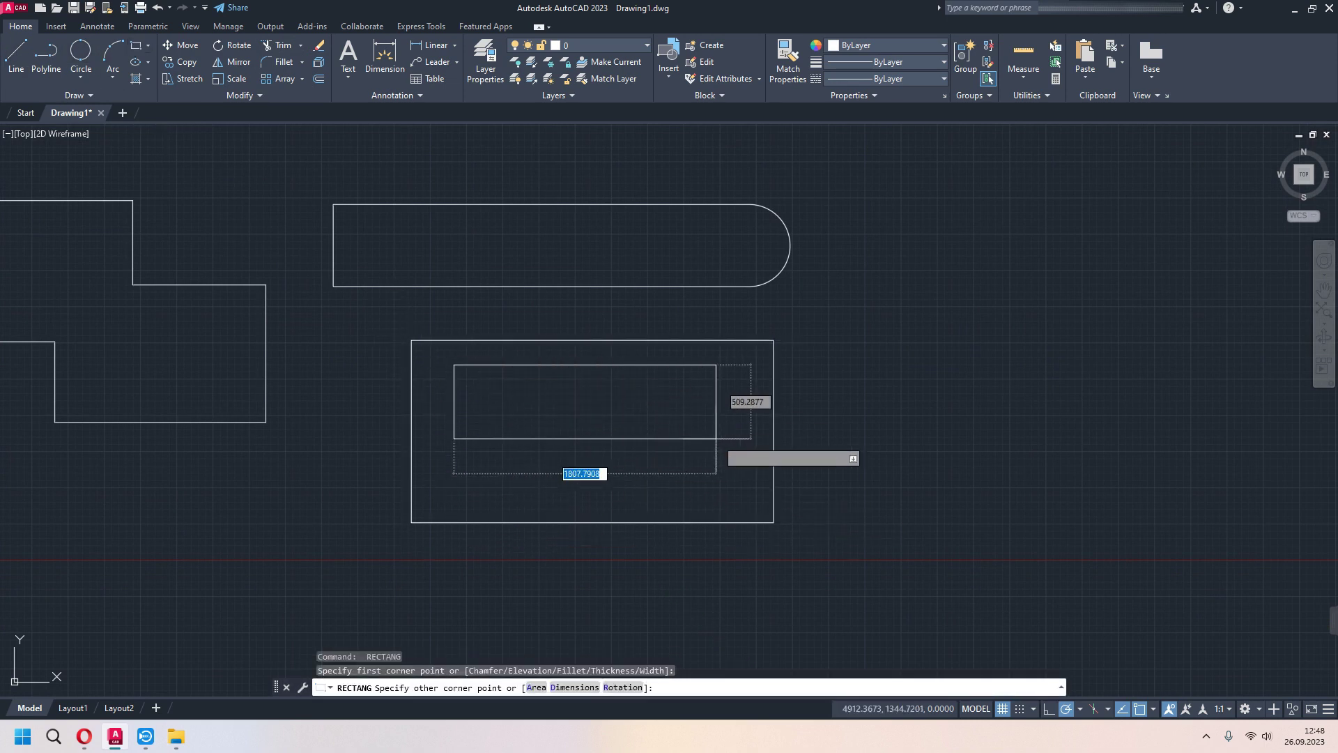
pyautogui.click(725, 498)
# Step: Draw the third and innermost nested rectangles inside them
pyautogui.press('Return')
pyautogui.click(494, 391)
pyautogui.click(684, 474)
pyautogui.press('Return')
pyautogui.click(533, 409)
pyautogui.click(637, 449)
# Step: Draw a vertical line through the rectangles' centres, from below to above them
pyautogui.click(16, 56)
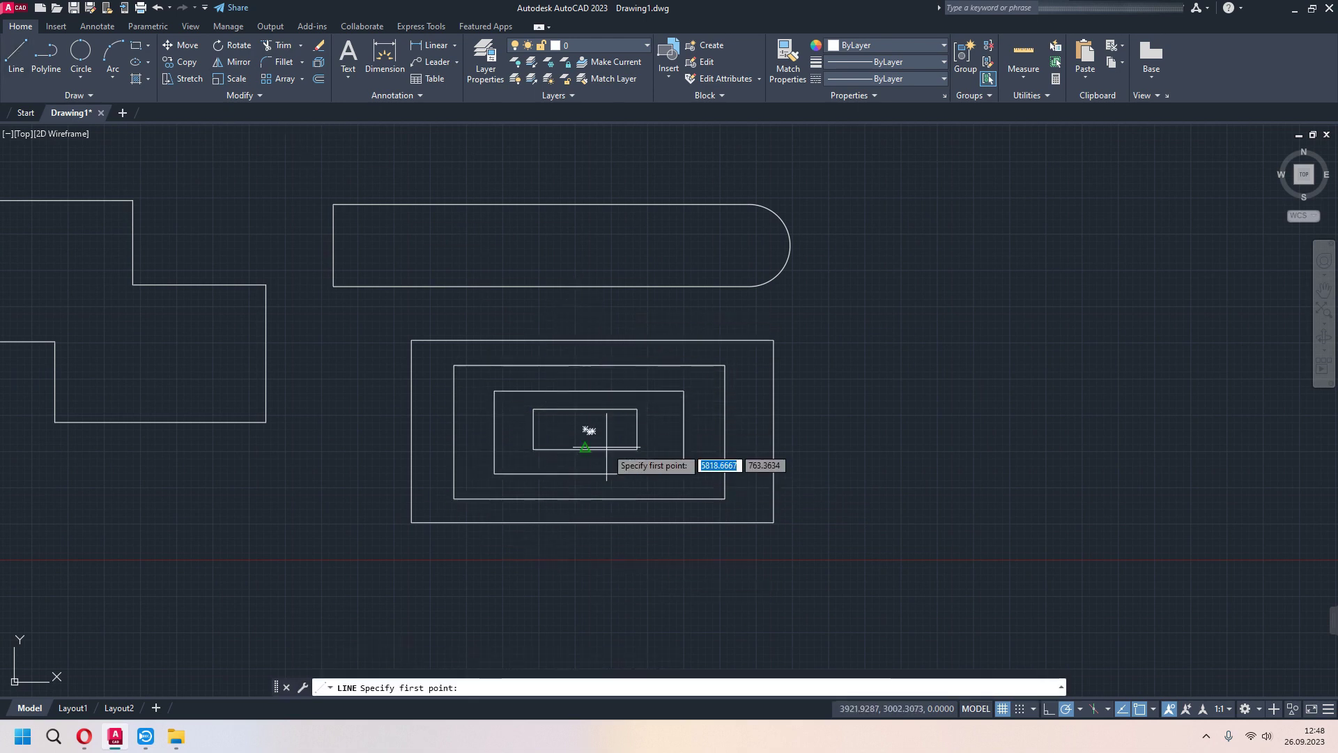
pyautogui.click(596, 578)
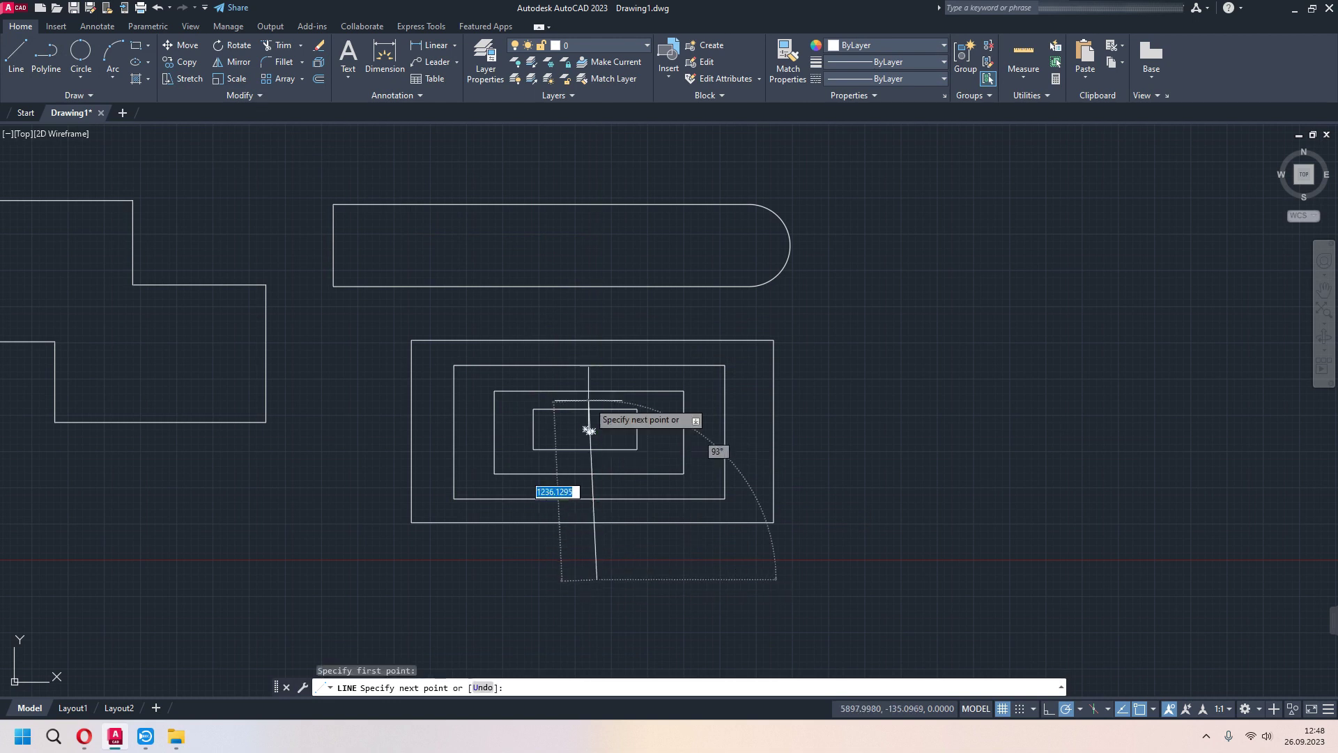
pyautogui.click(597, 313)
pyautogui.press('Return')
pyautogui.write('tr')
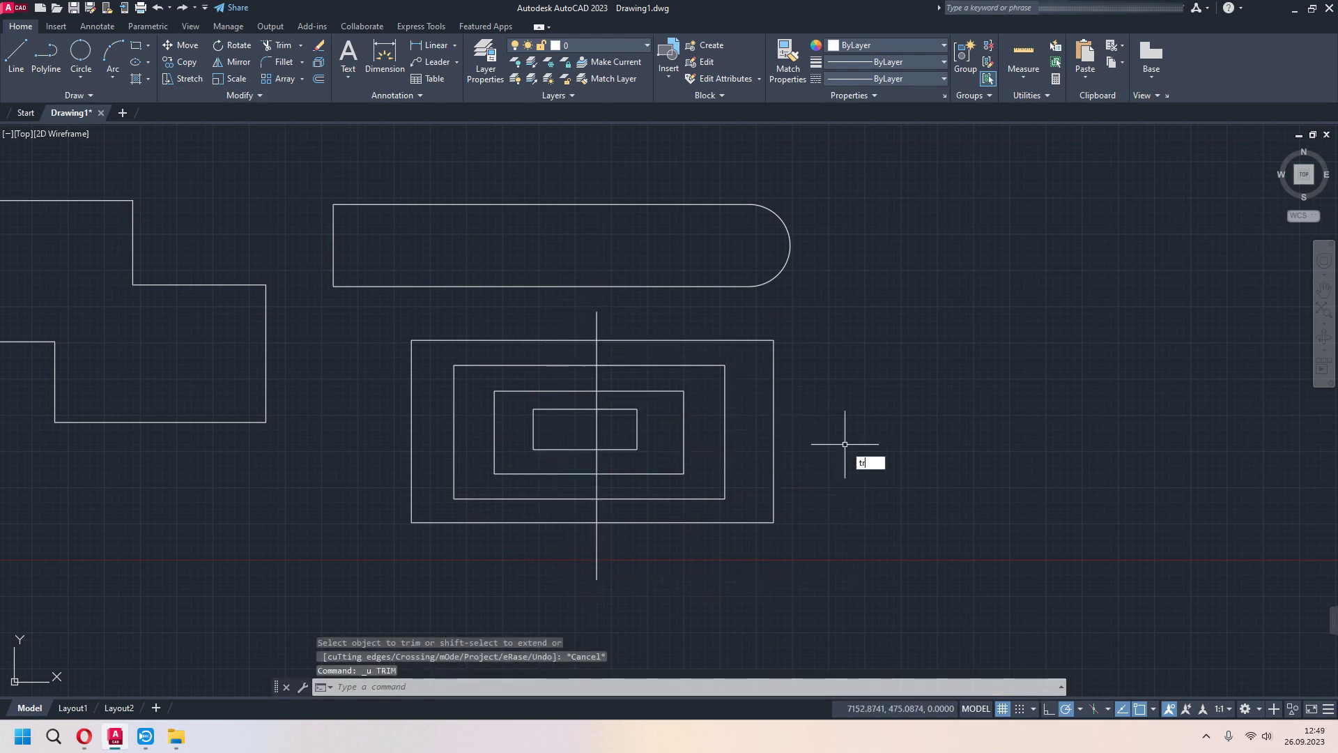
pyautogui.press('Return')
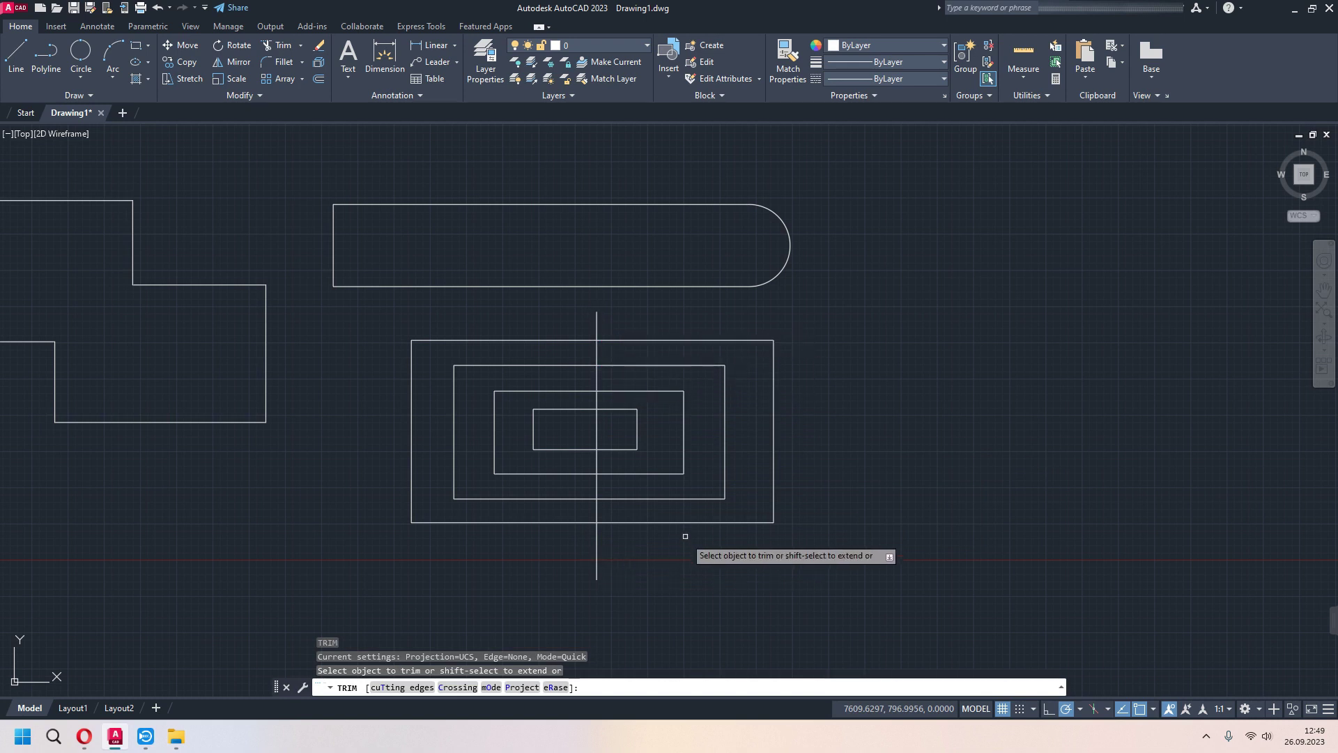
pyautogui.click(597, 519)
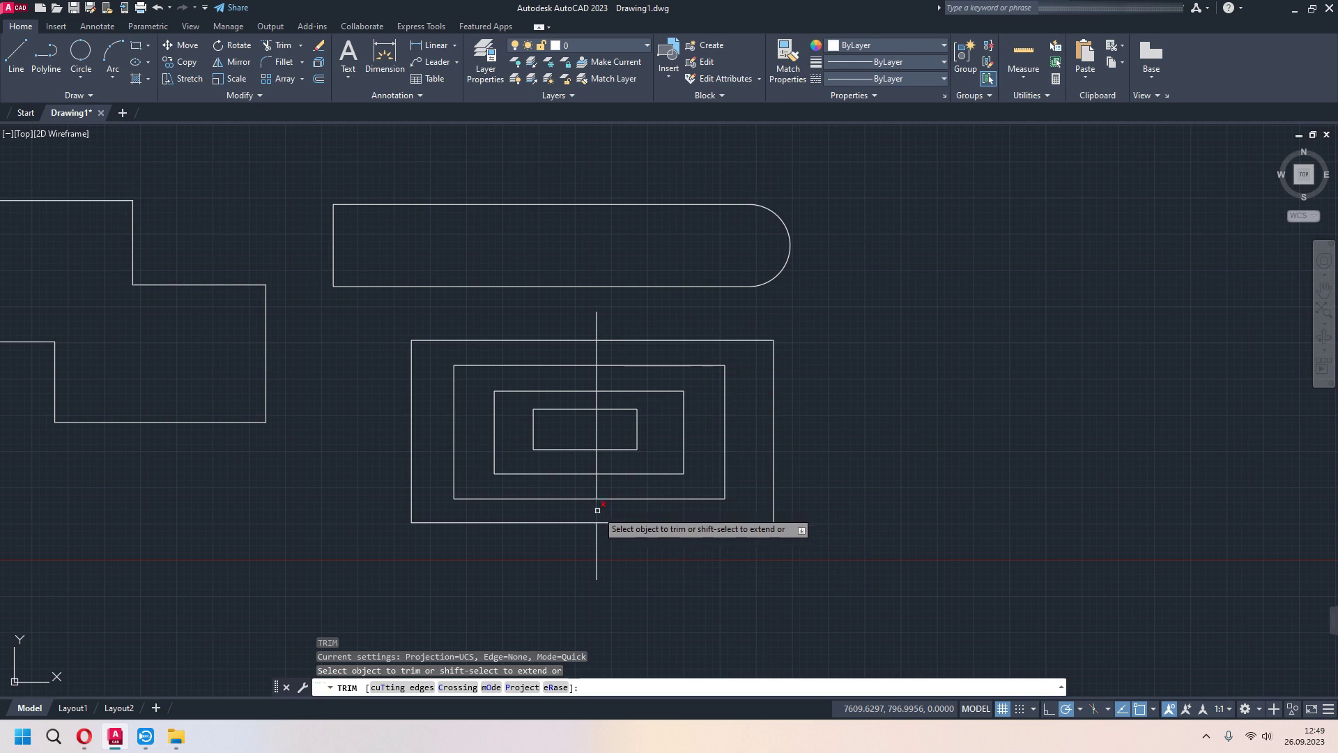
pyautogui.click(598, 510)
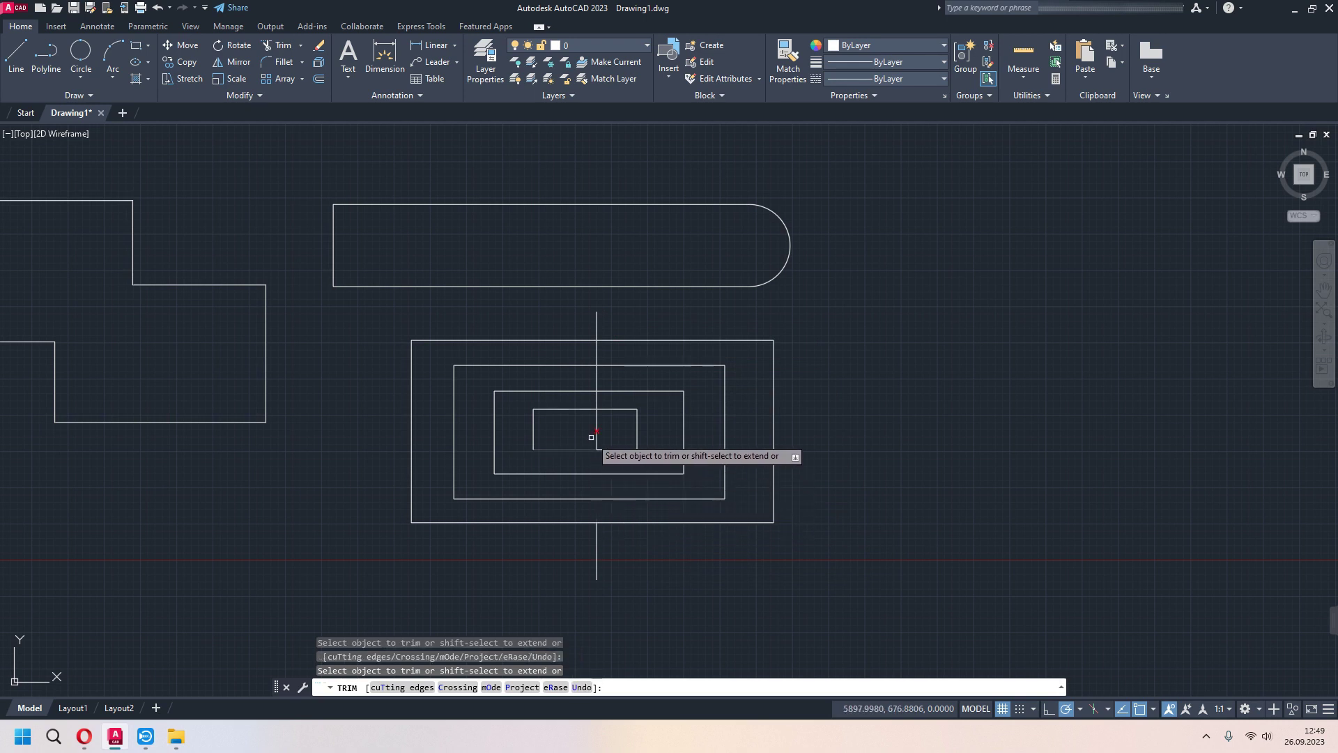
pyautogui.click(589, 397)
pyautogui.press('Return')
pyautogui.click(599, 349)
pyautogui.press('Return')
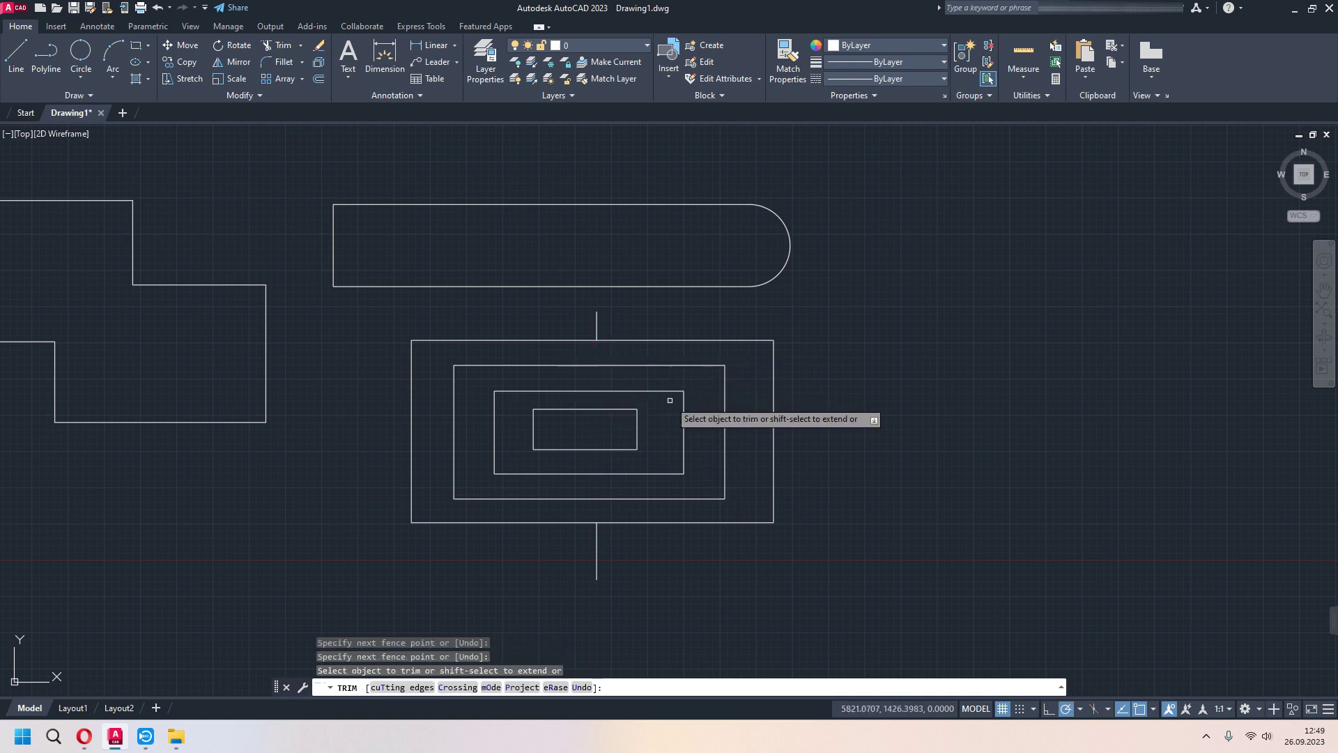
pyautogui.hotkey('ctrl', 'z')
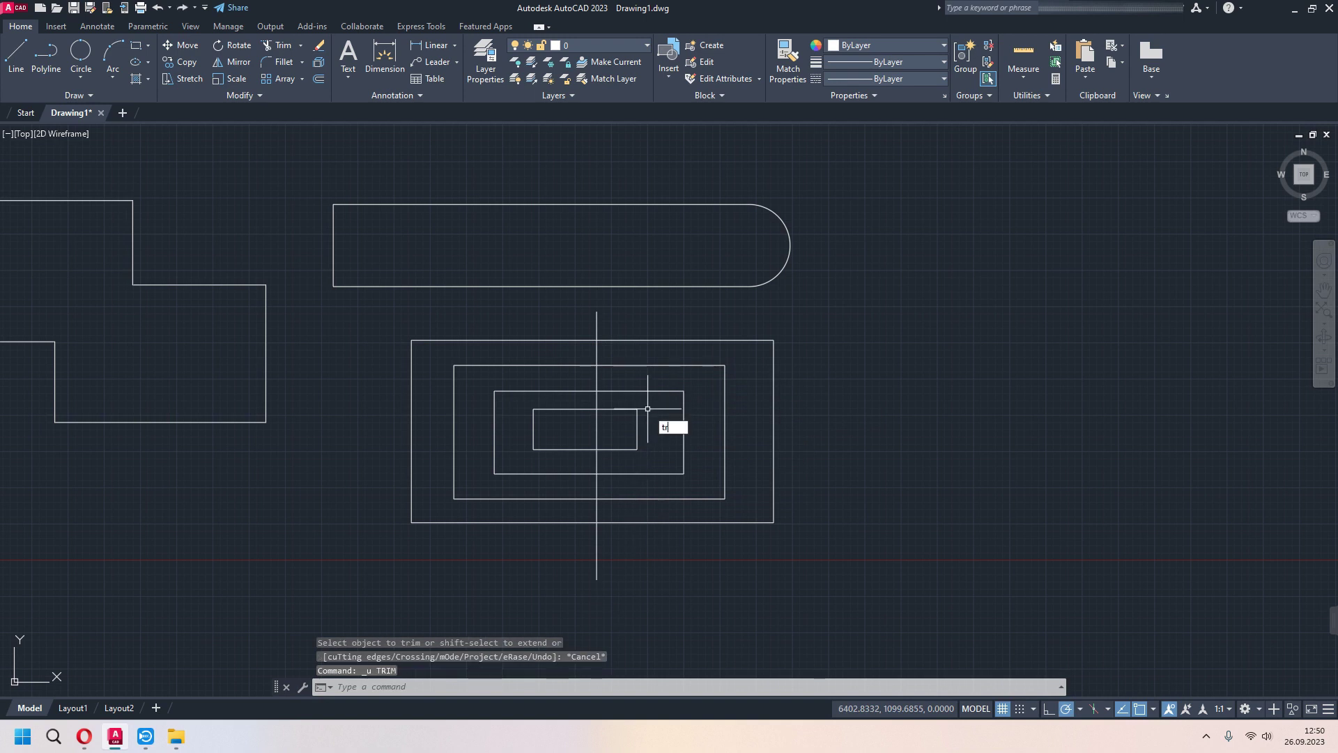
# Step: Trim away the vertical line inside the outer rectangle, using it as the cutting edge
pyautogui.press('Return')
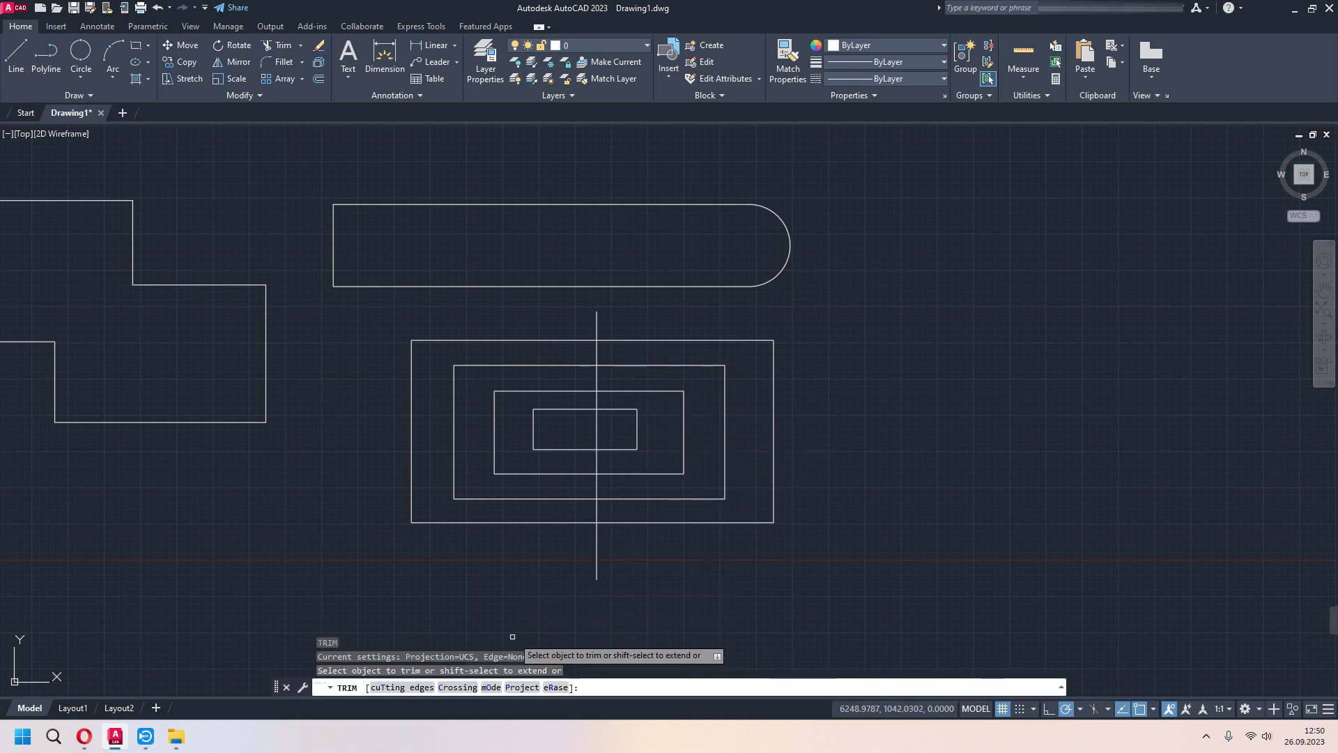
pyautogui.click(403, 688)
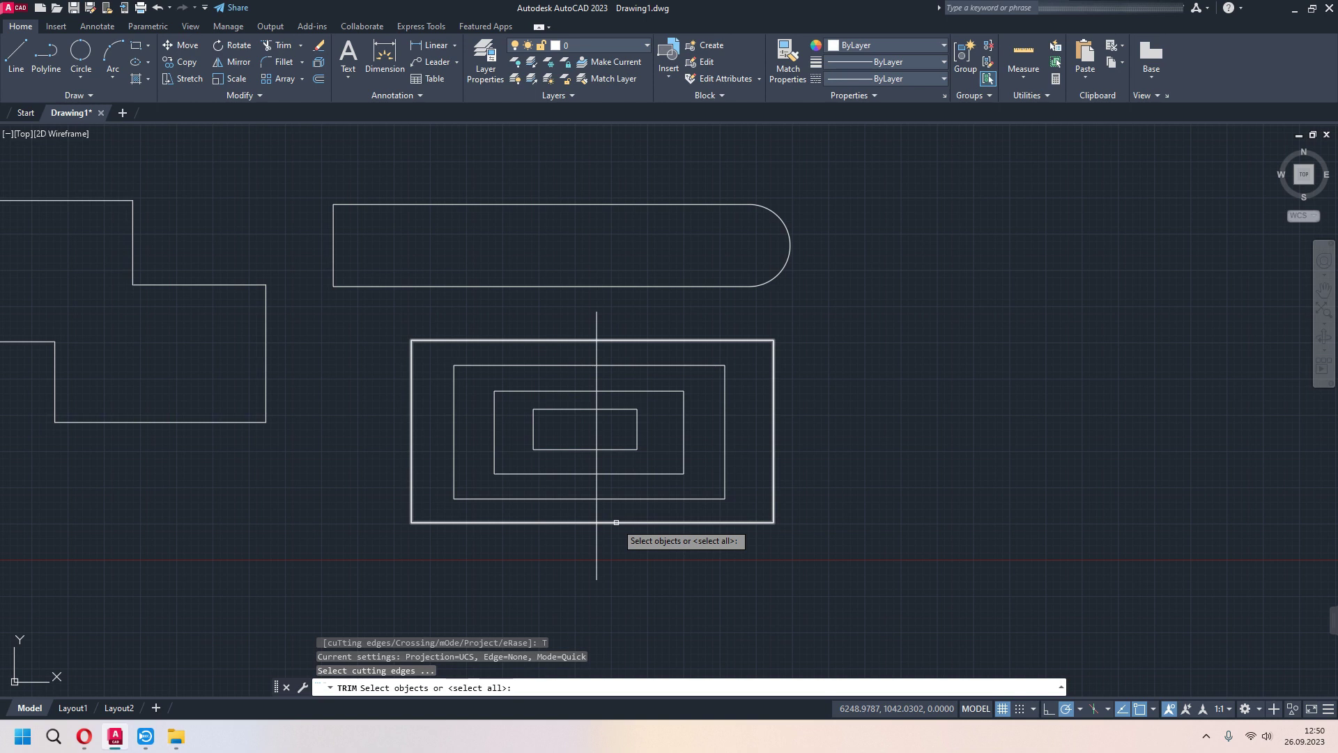
pyautogui.click(616, 522)
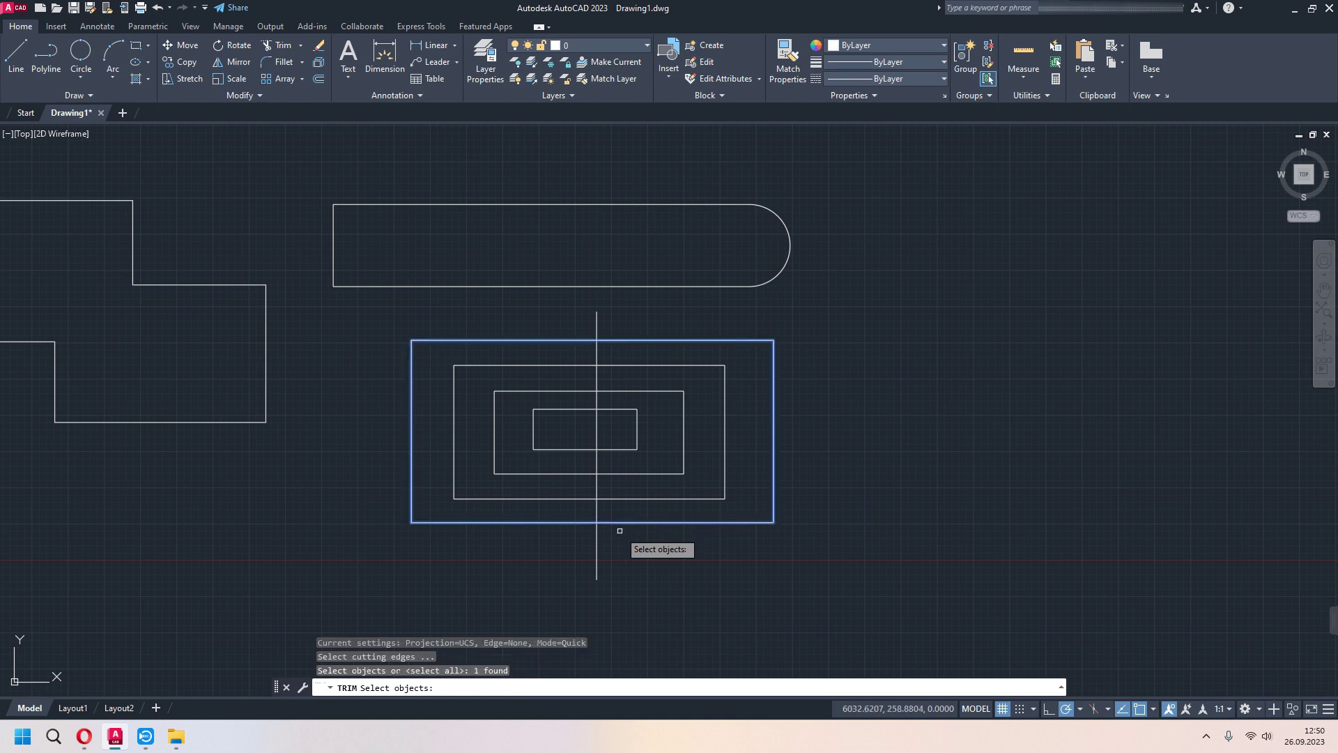
pyautogui.press('Return')
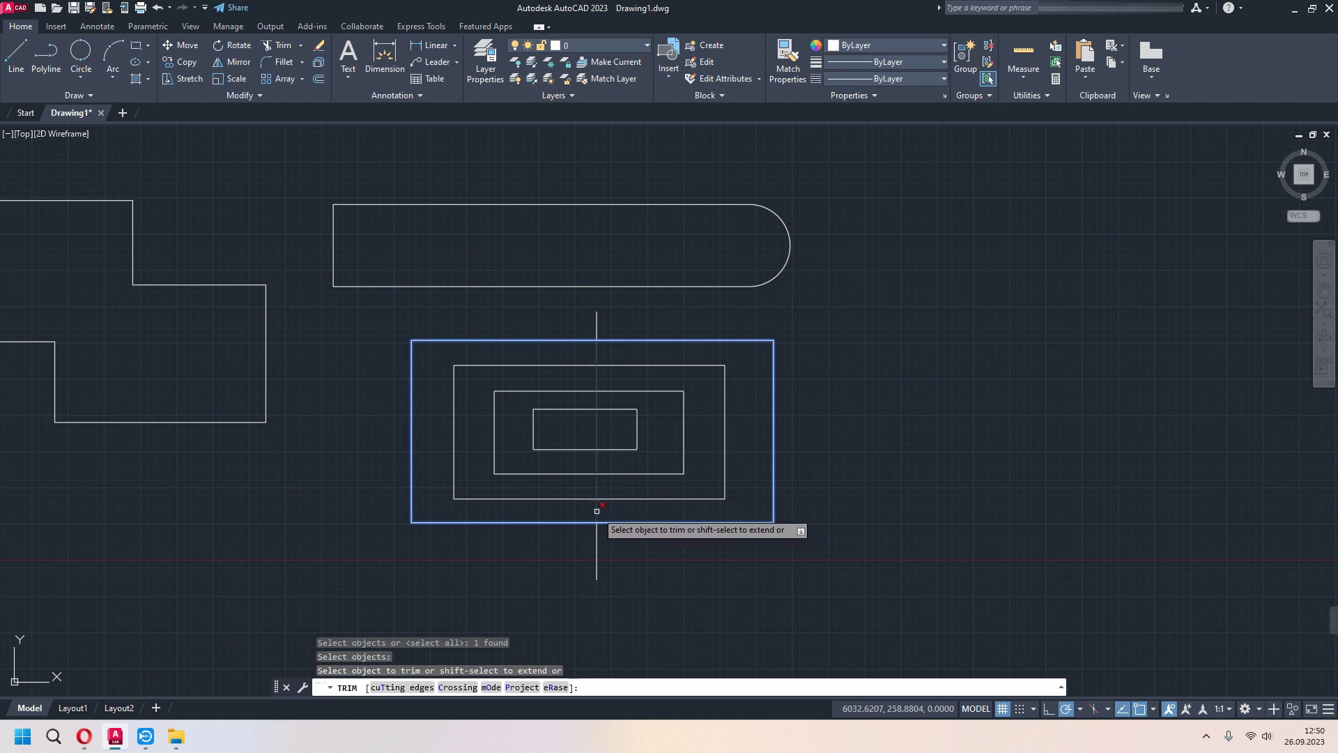
pyautogui.click(596, 509)
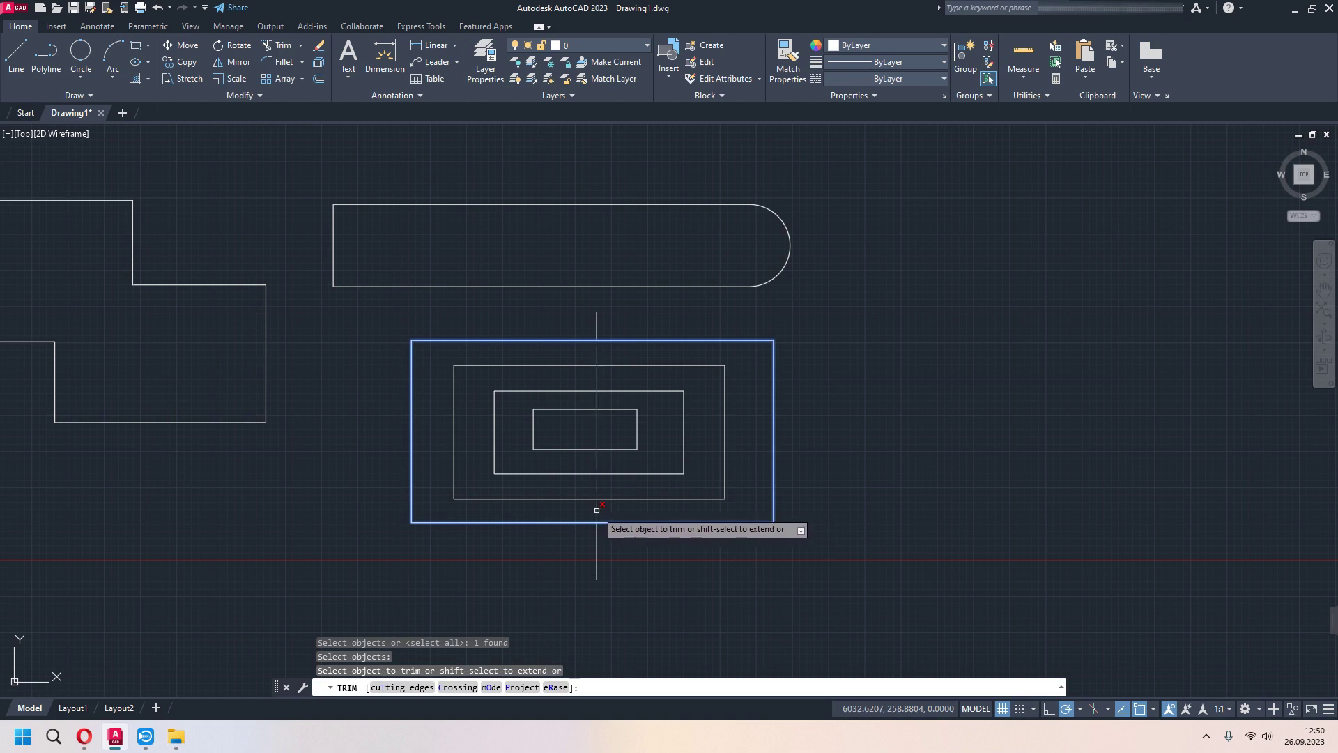
pyautogui.click(597, 510)
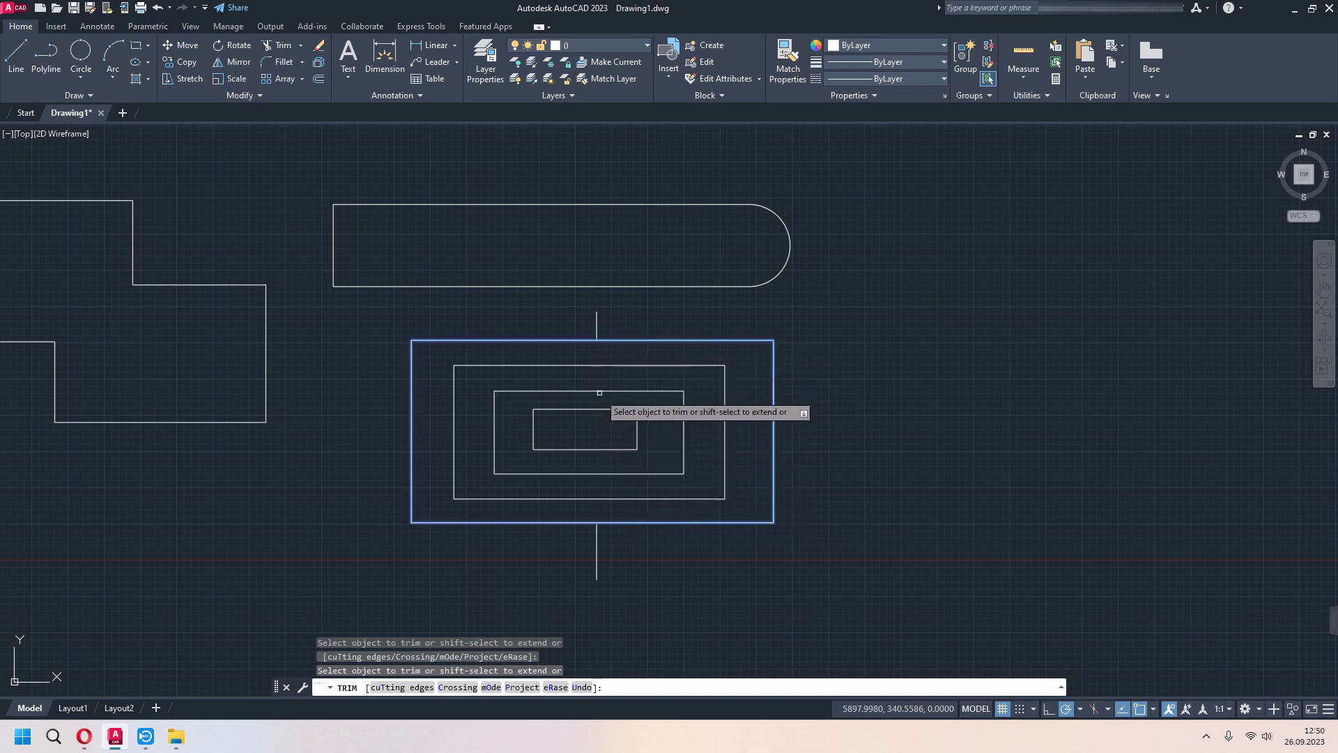
pyautogui.press('Return')
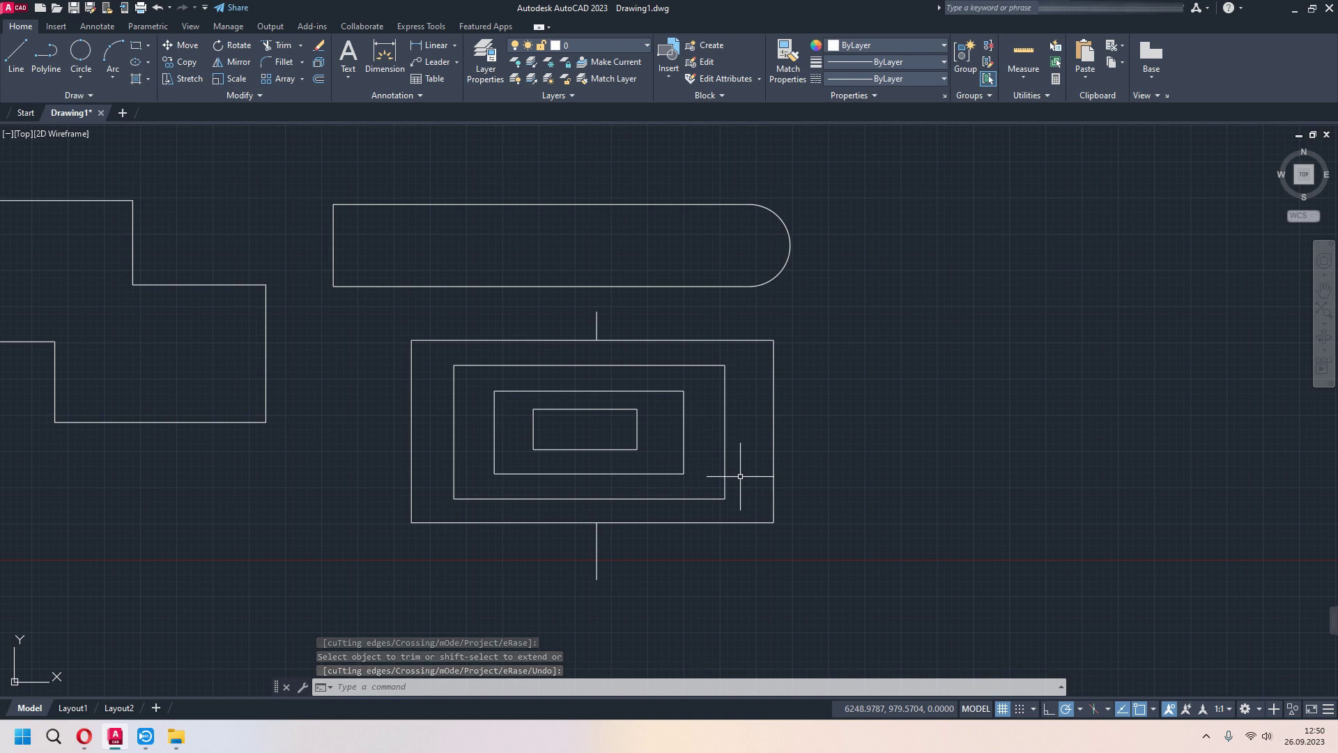
pyautogui.click(296, 45)
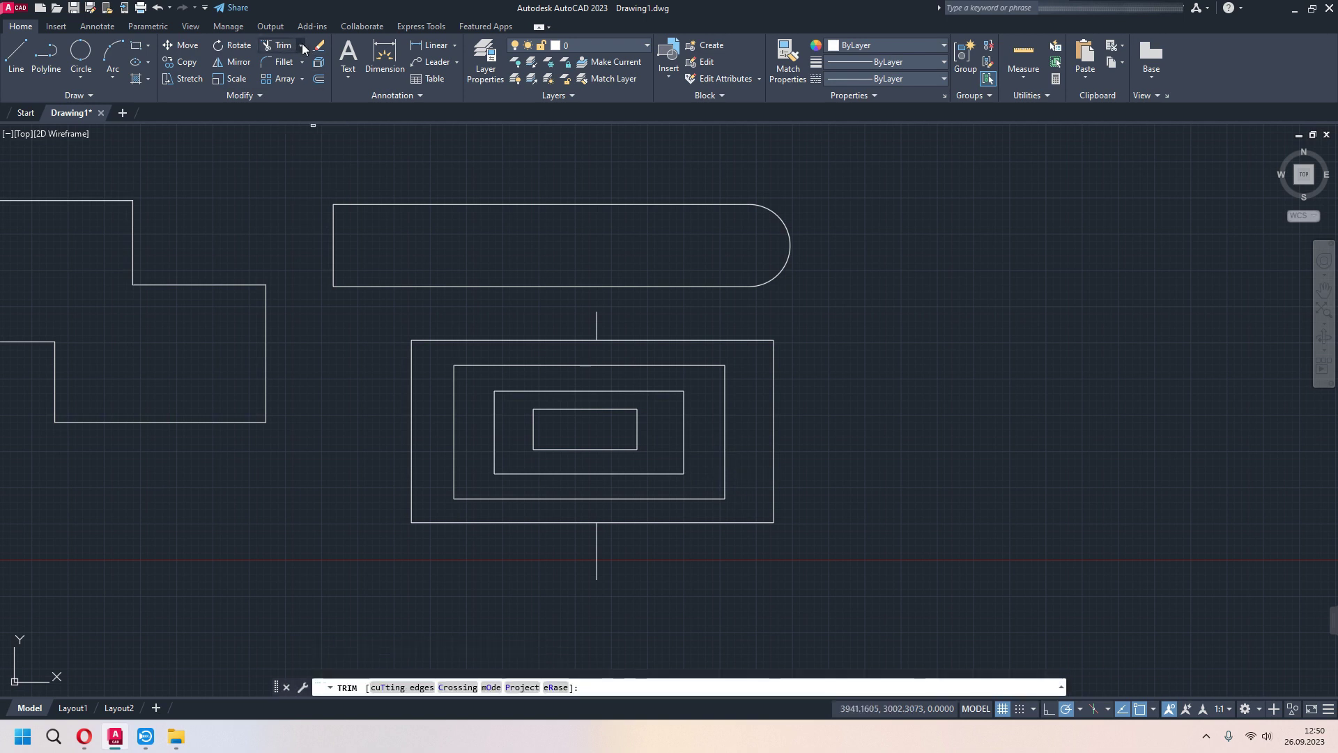
# Step: Extend the line stubs rectangle by rectangle, then undo those extensions
pyautogui.press('Escape')
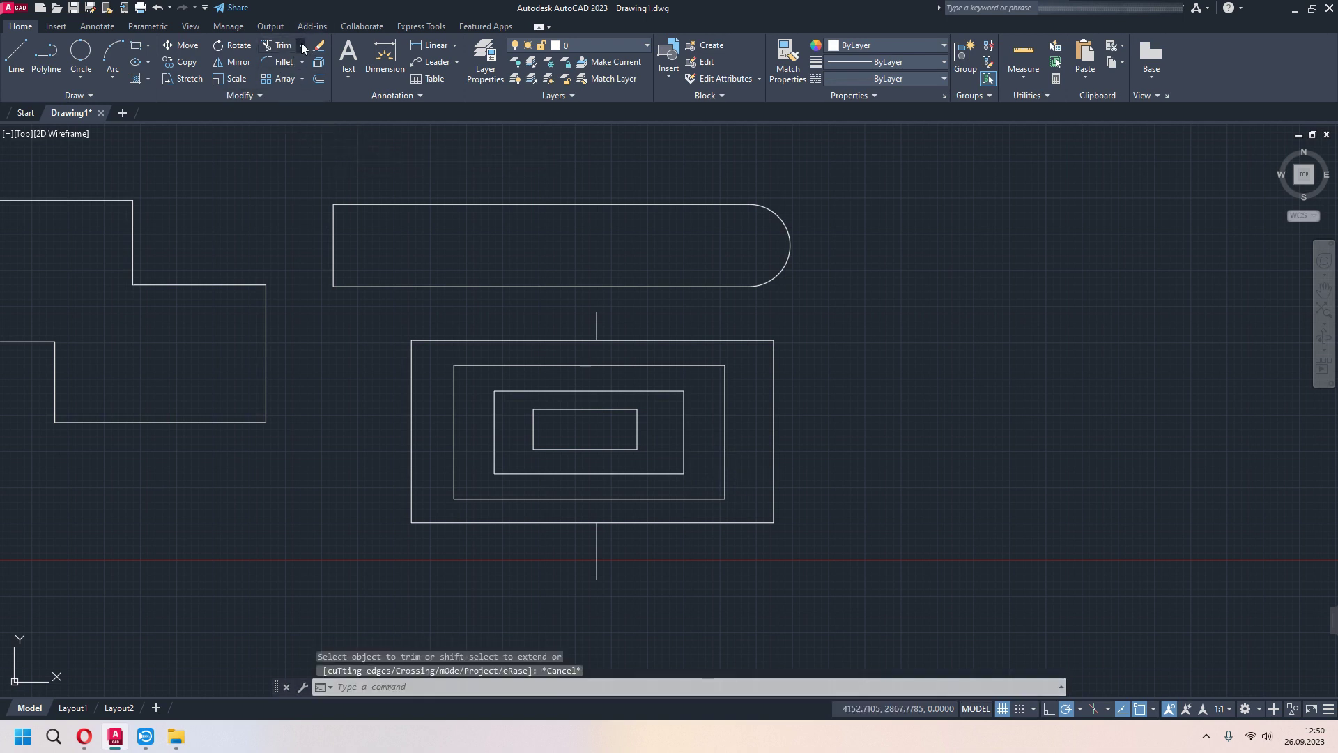
pyautogui.click(302, 45)
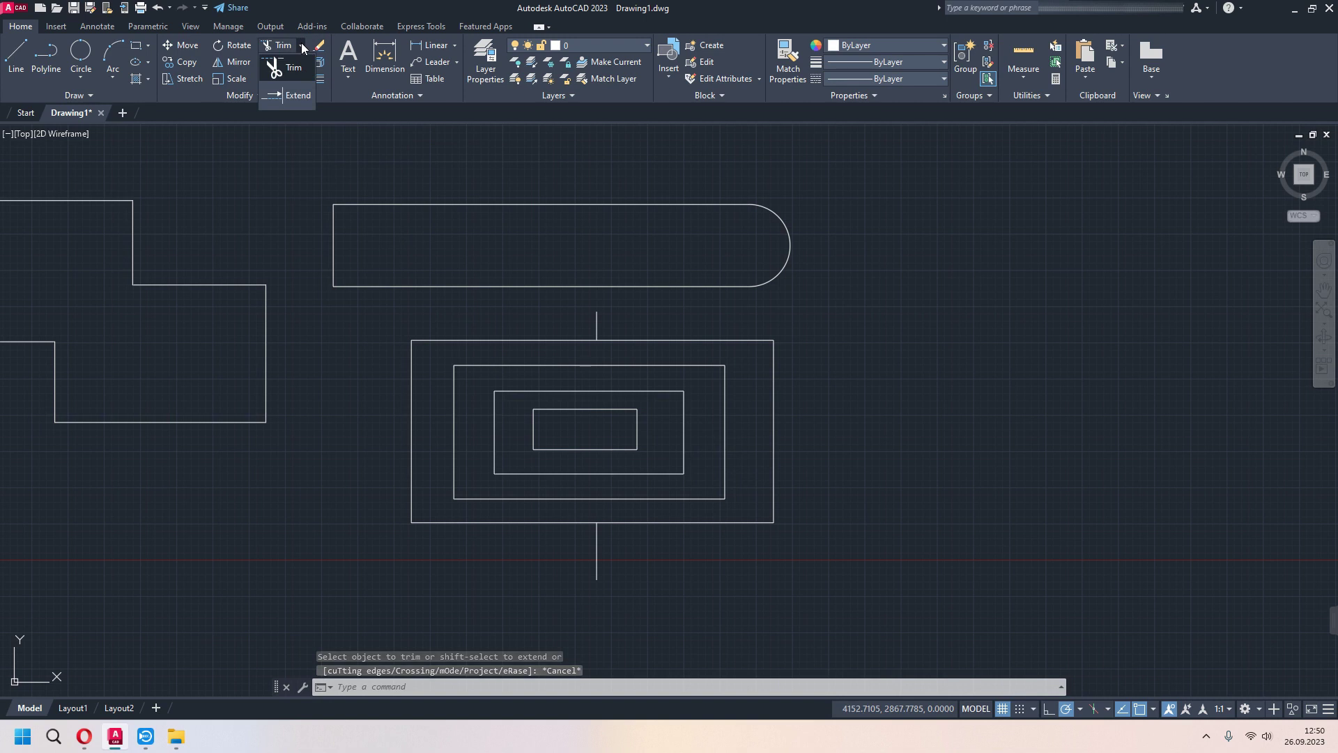
pyautogui.click(300, 92)
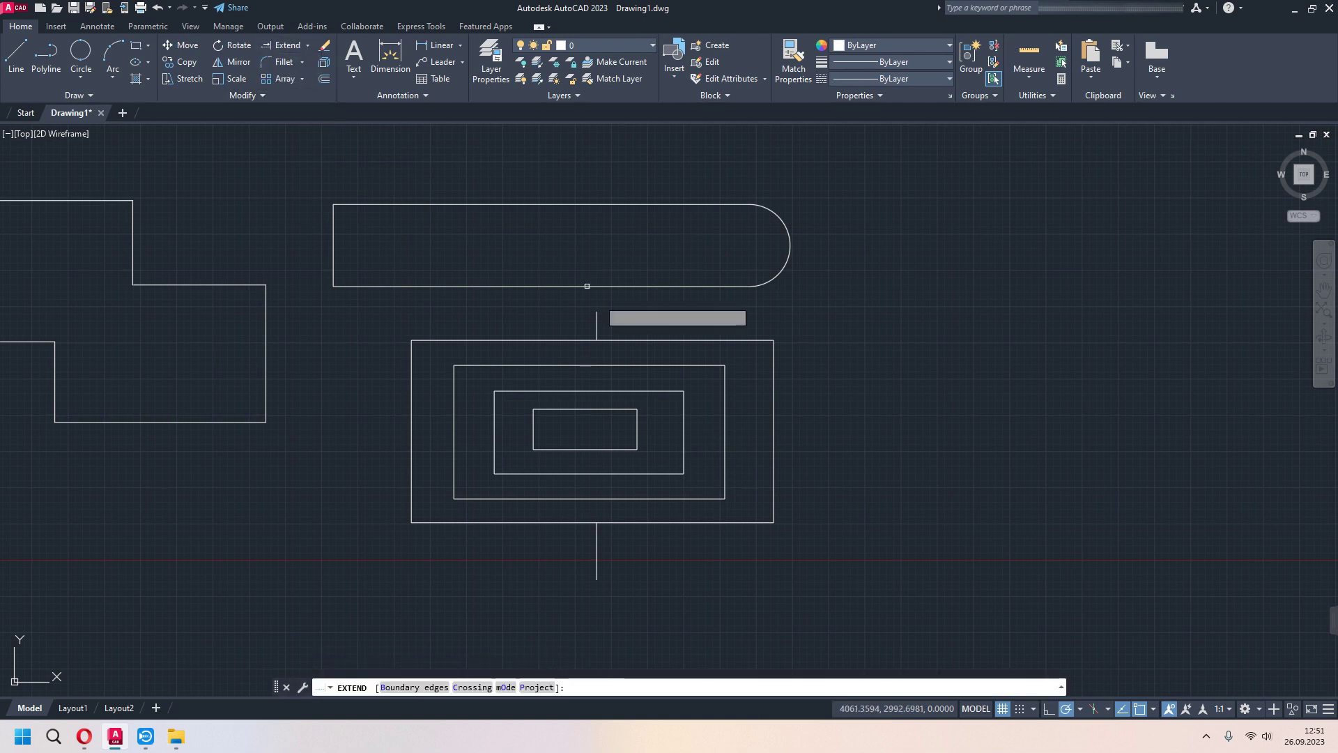
pyautogui.click(597, 335)
pyautogui.click(596, 356)
pyautogui.click(598, 383)
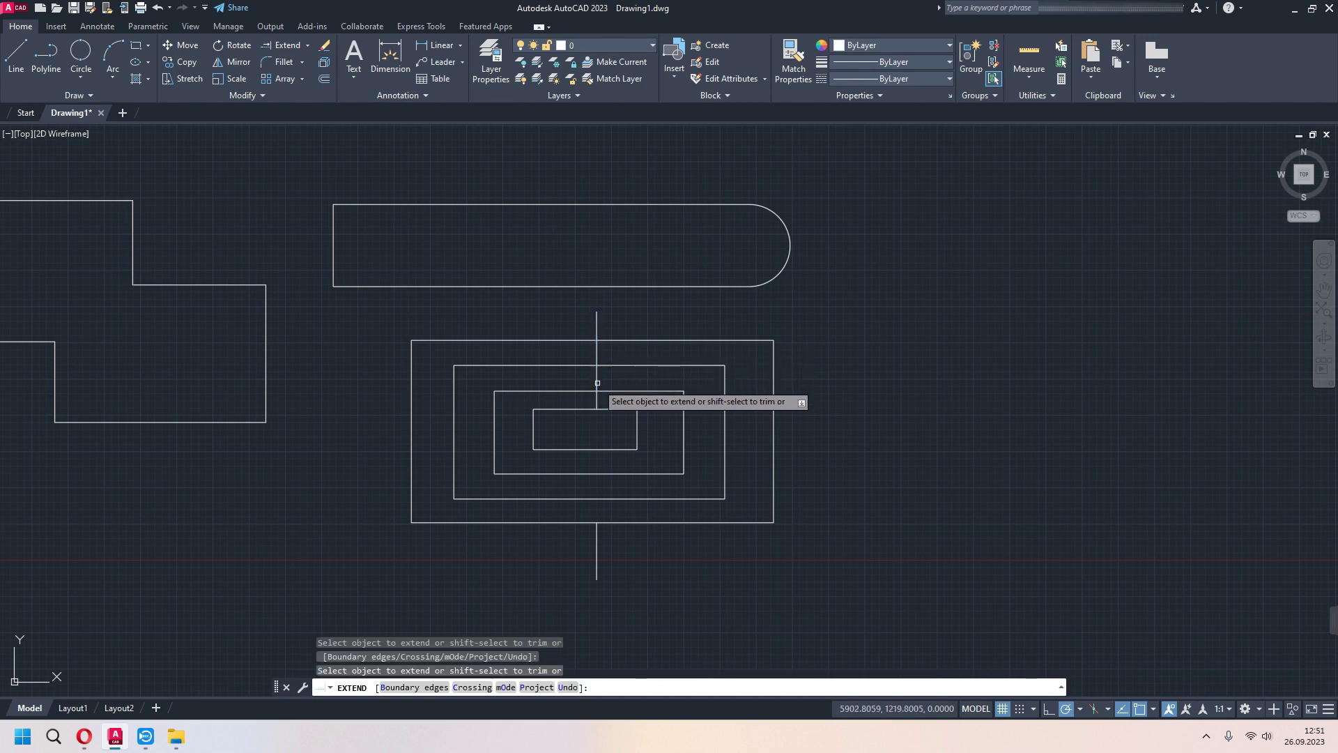
pyautogui.click(597, 407)
pyautogui.click(596, 533)
pyautogui.click(598, 498)
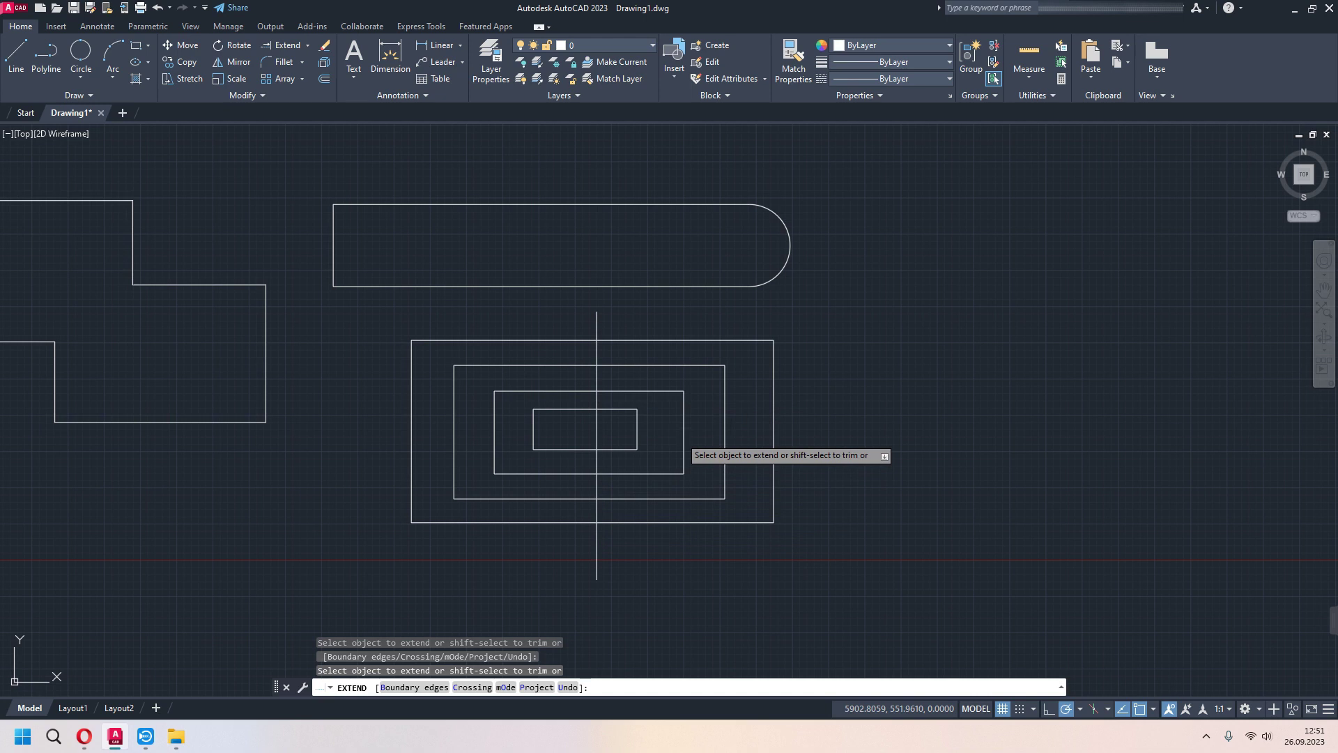
pyautogui.hotkey('ctrl', 'z')
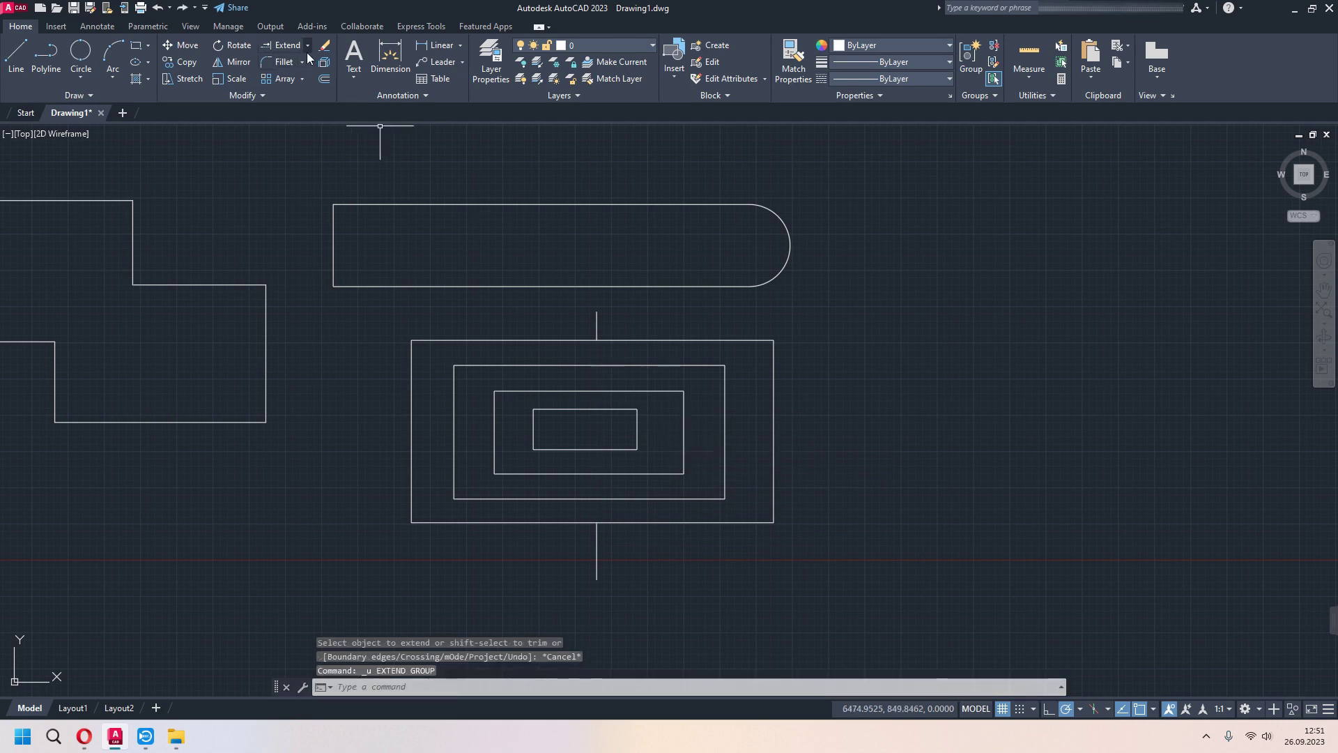
# Step: Extend the vertical line across all rectangles with the outer rectangle as boundary edge
pyautogui.click(305, 48)
pyautogui.click(298, 98)
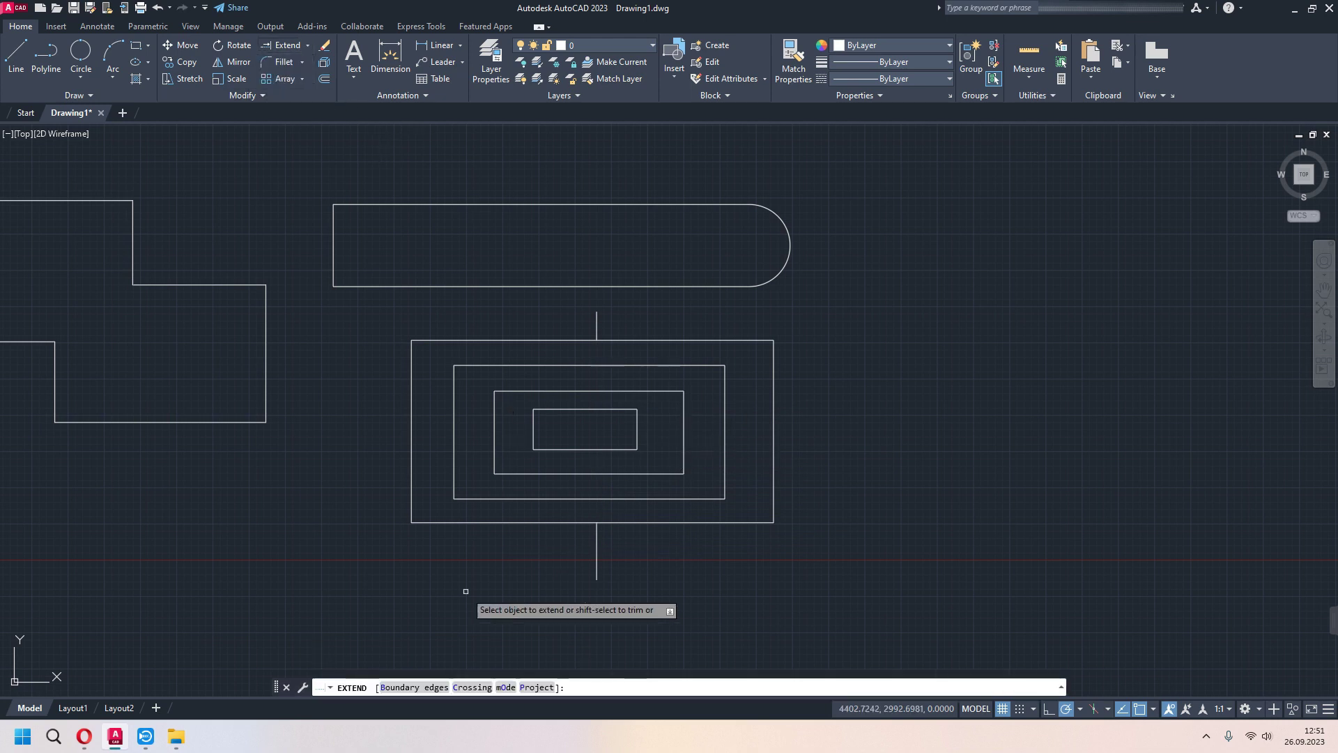
pyautogui.click(413, 688)
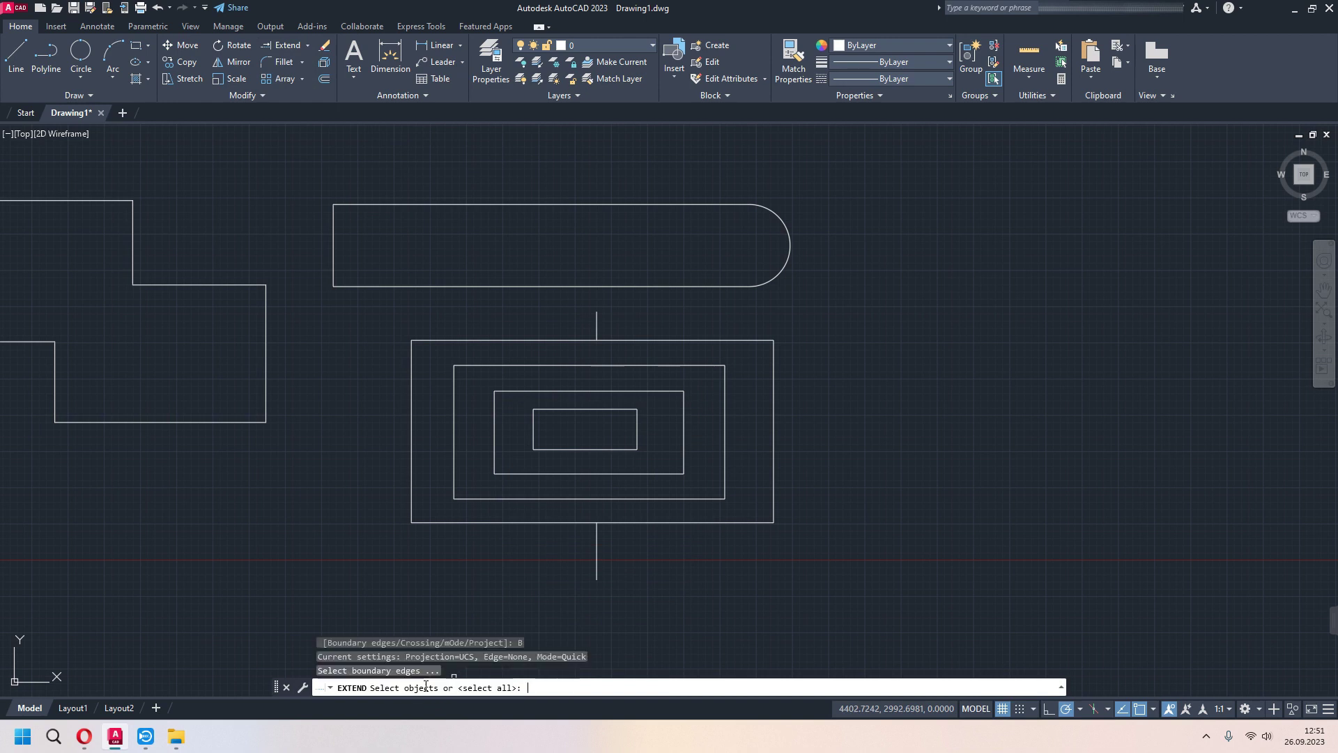
pyautogui.click(598, 520)
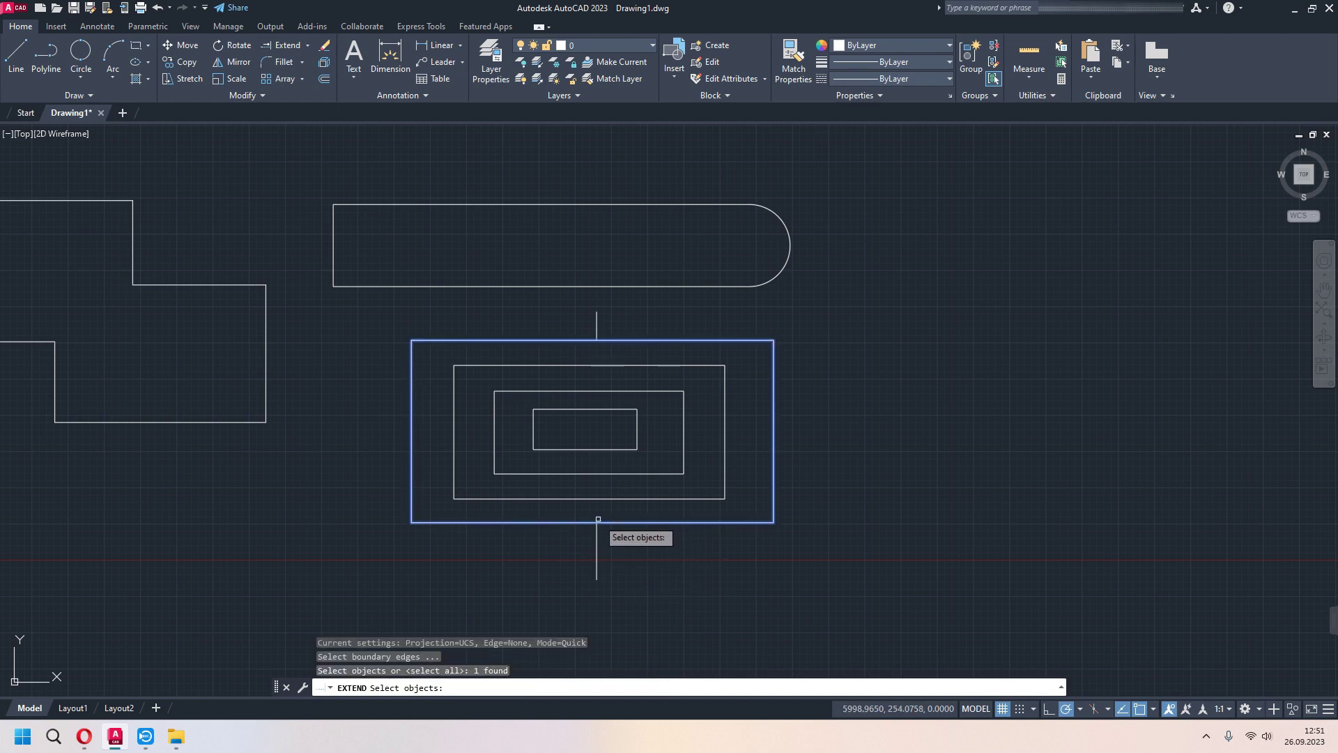
pyautogui.press('Return')
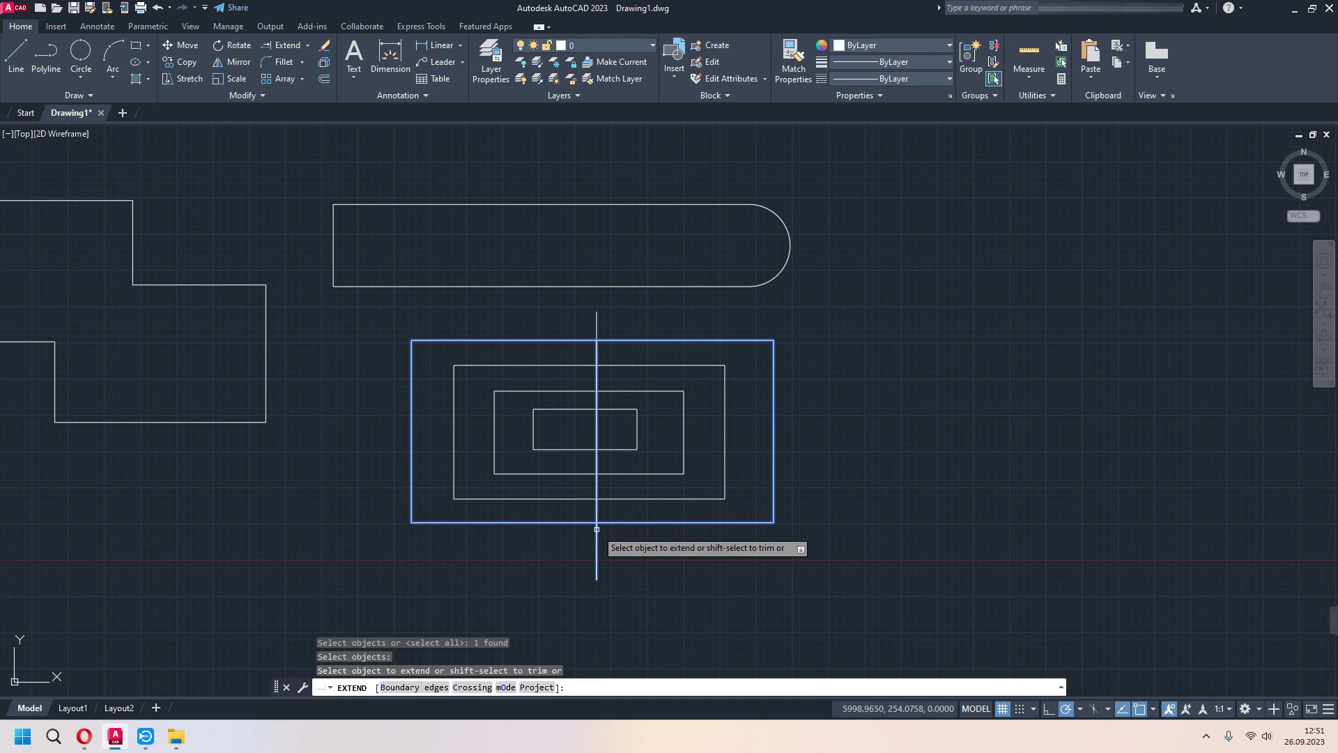
pyautogui.click(596, 530)
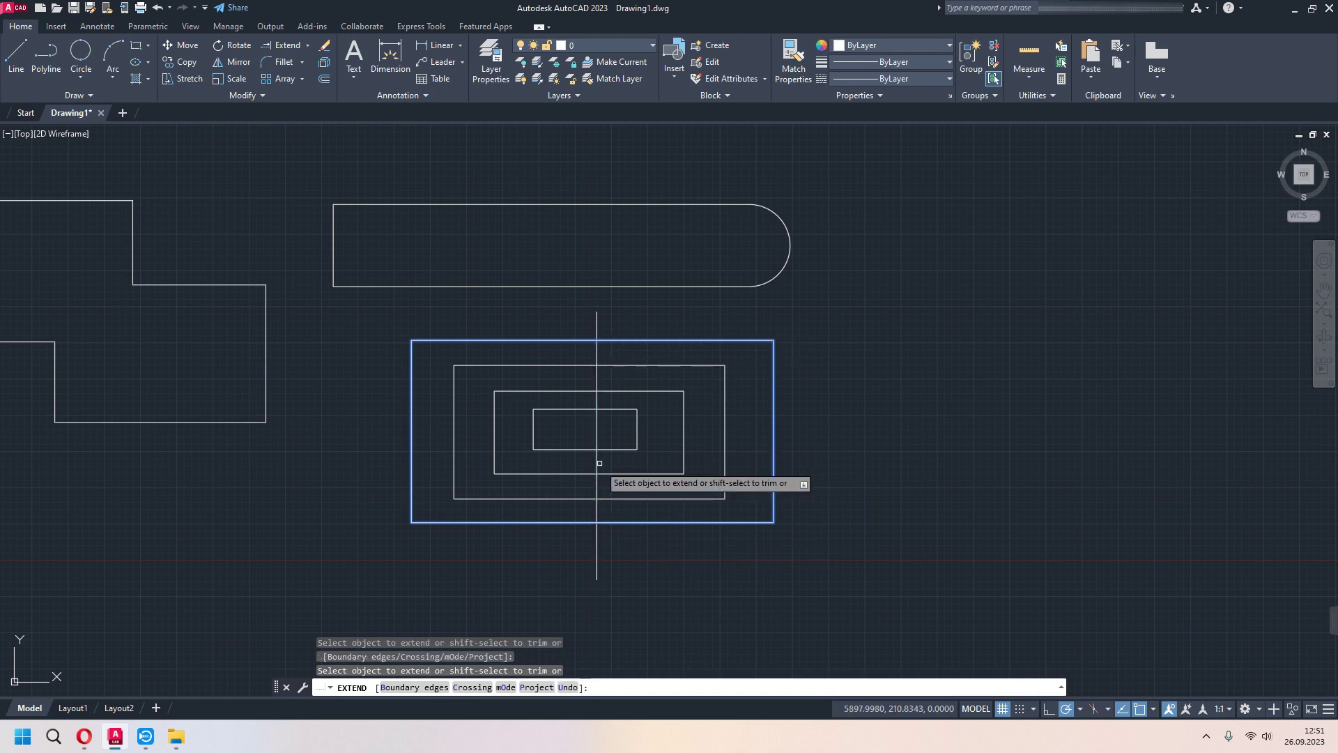
# Step: Erase two window-selected objects near the slot's rounded end
pyautogui.press('Return')
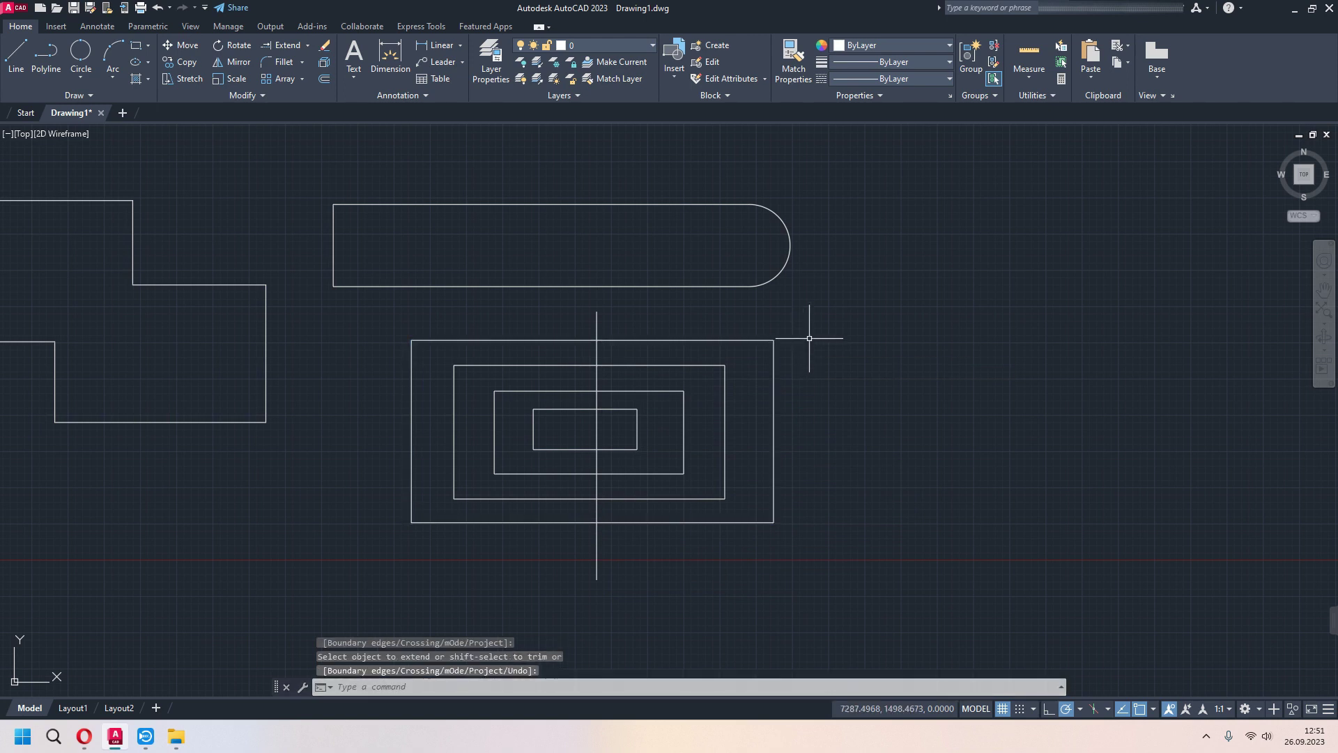
pyautogui.moveTo(800, 349); pyautogui.dragTo(736, 412, button='middle')
pyautogui.click(736, 412)
pyautogui.click(708, 362)
pyautogui.press('Delete')
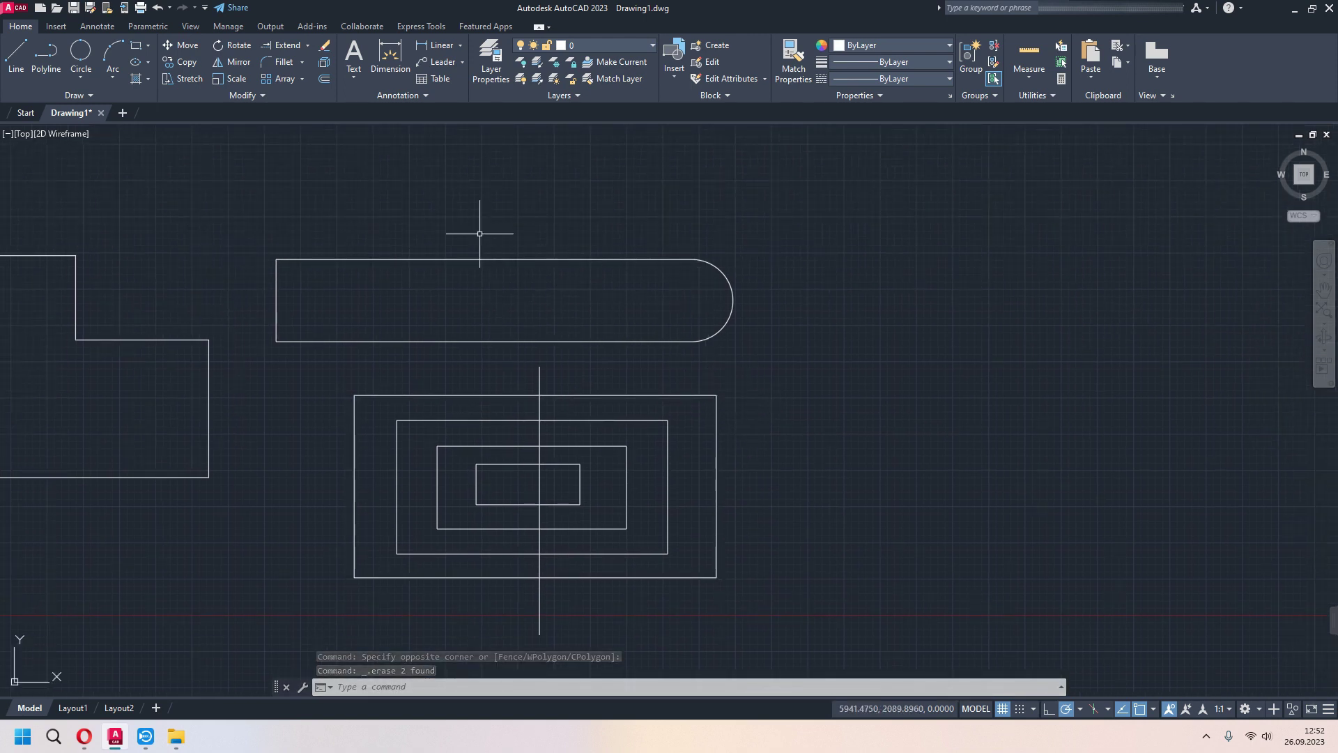
# Step: Draw a horizontal centre line inside the slot ending near the round end
pyautogui.click(16, 55)
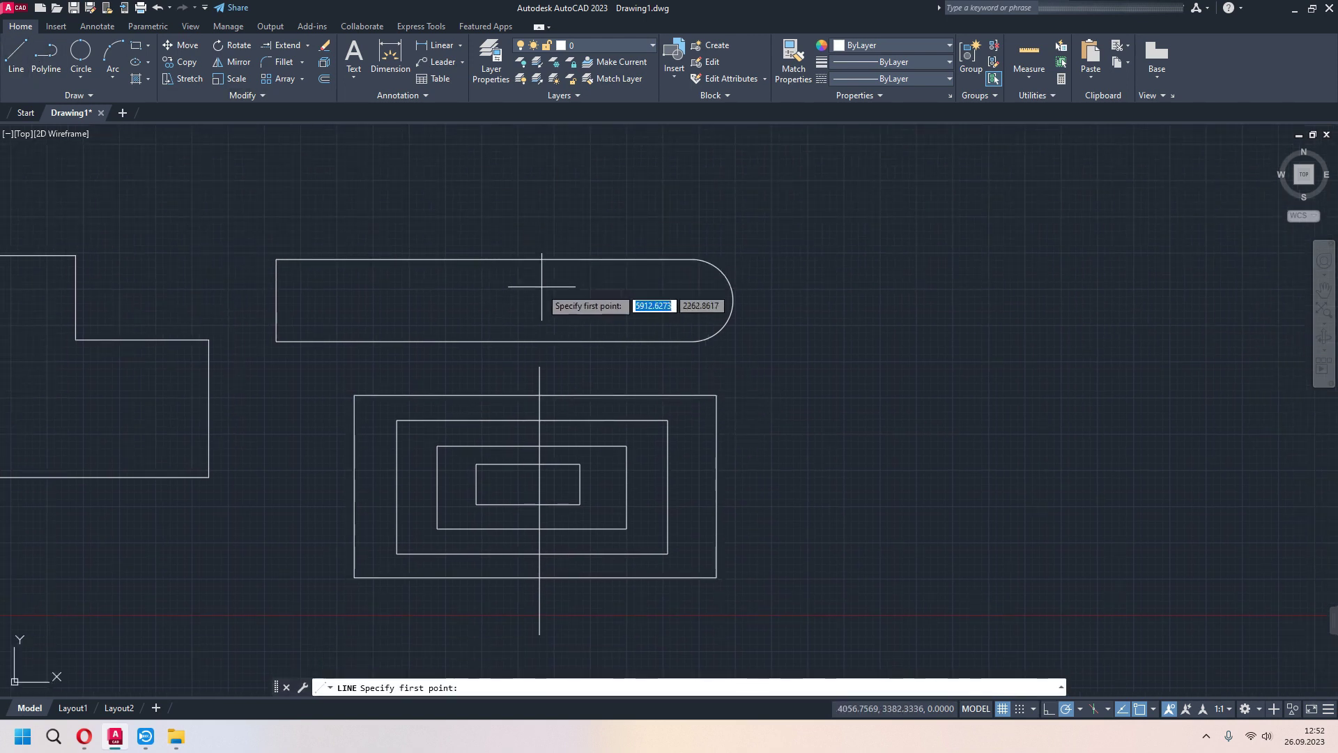
pyautogui.click(511, 298)
pyautogui.click(695, 298)
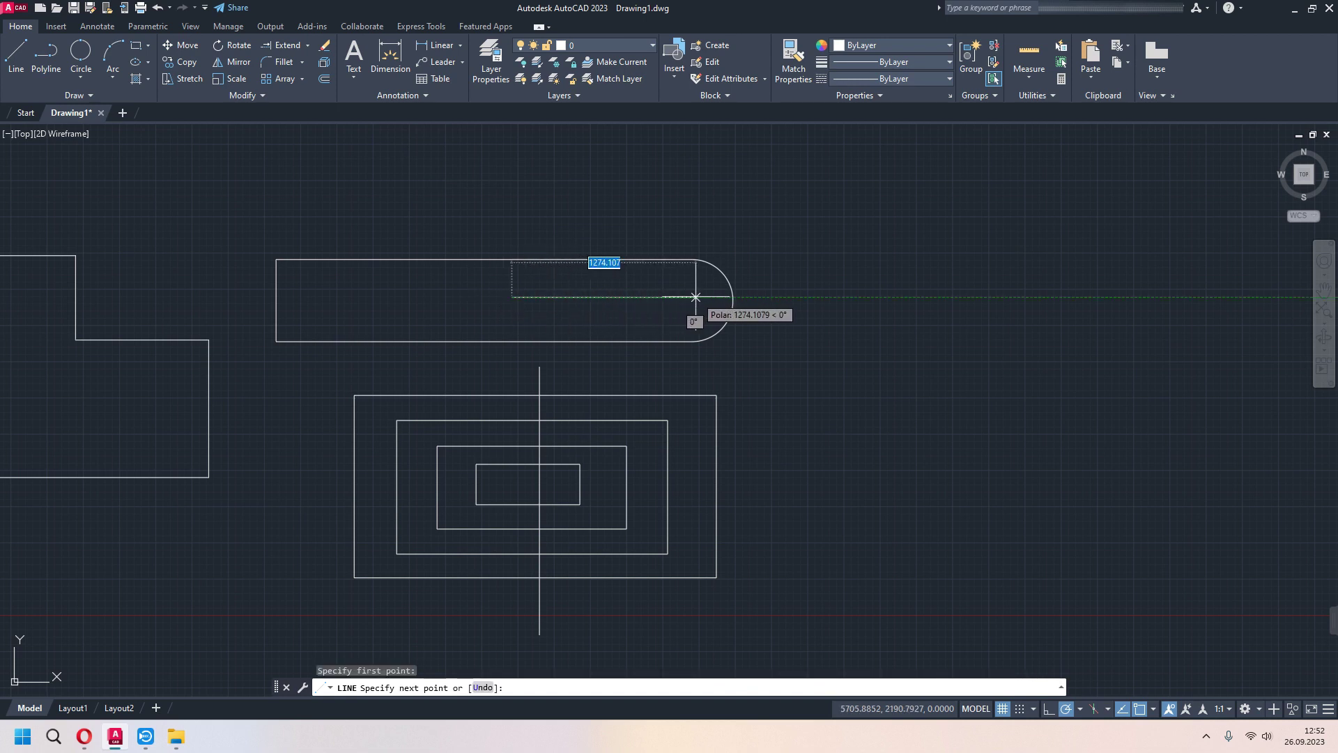
pyautogui.press('Escape')
# Step: Draw a 2-point circle starting at the centre line's end, extending outward past the slot
pyautogui.click(284, 45)
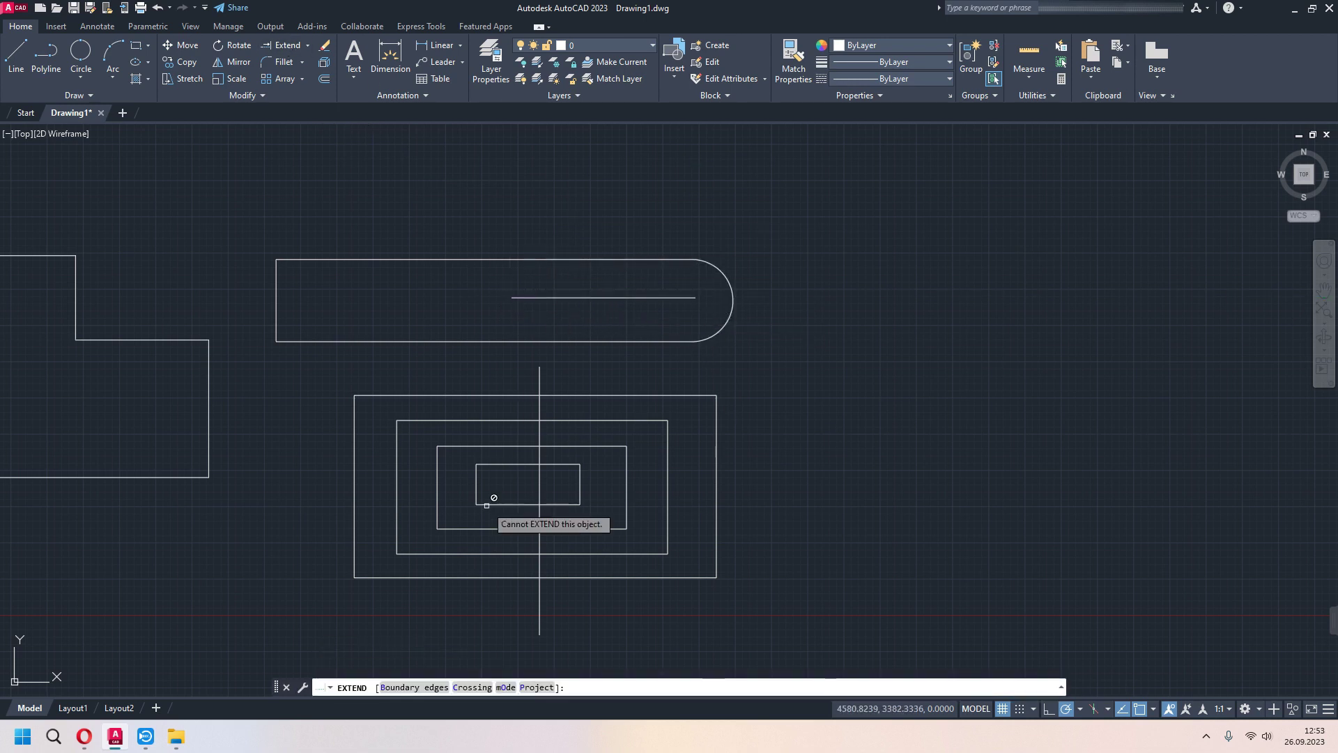
pyautogui.click(80, 52)
pyautogui.click(695, 297)
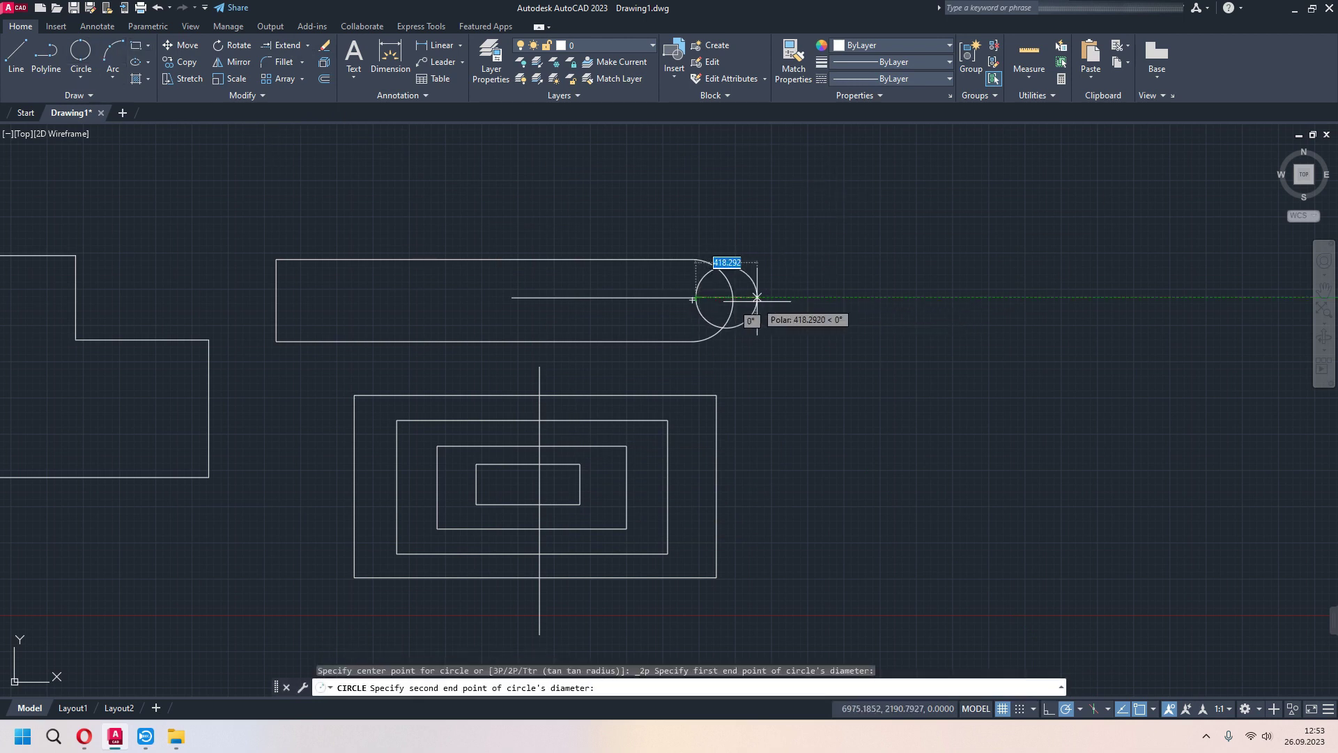
pyautogui.click(781, 302)
# Step: Trim the new circle's arc lying inside the slot
pyautogui.click(308, 46)
pyautogui.click(700, 299)
pyautogui.click(301, 45)
pyautogui.click(291, 92)
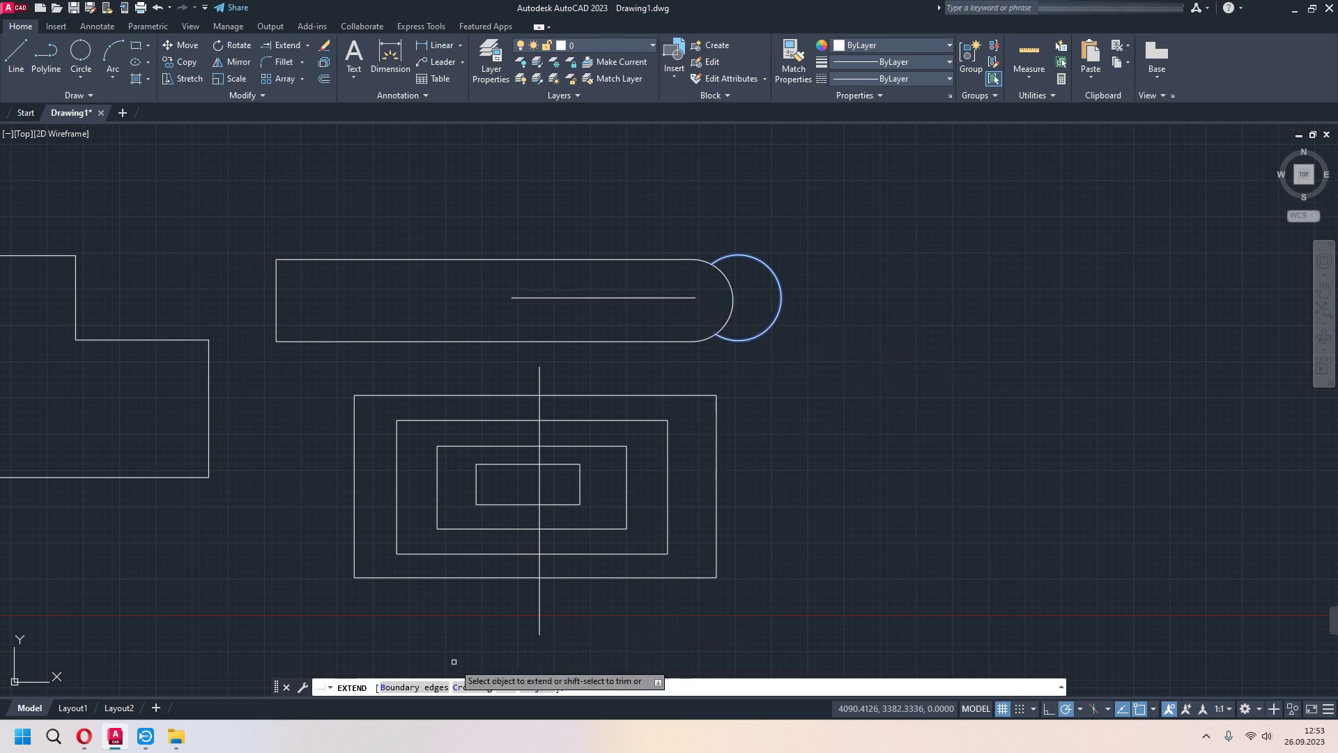
# Step: Extend the centre line to the circle's far side, with the circle and slot arc as boundaries
pyautogui.click(414, 687)
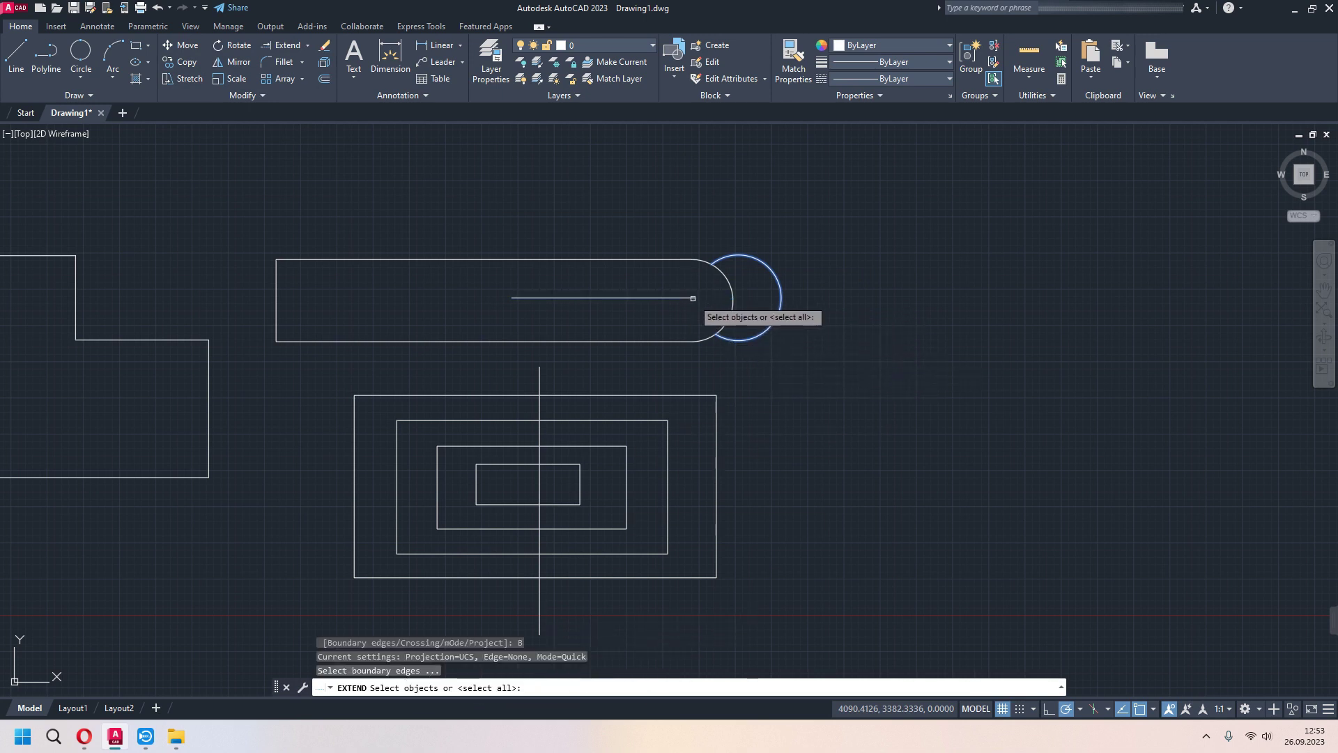
pyautogui.click(781, 298)
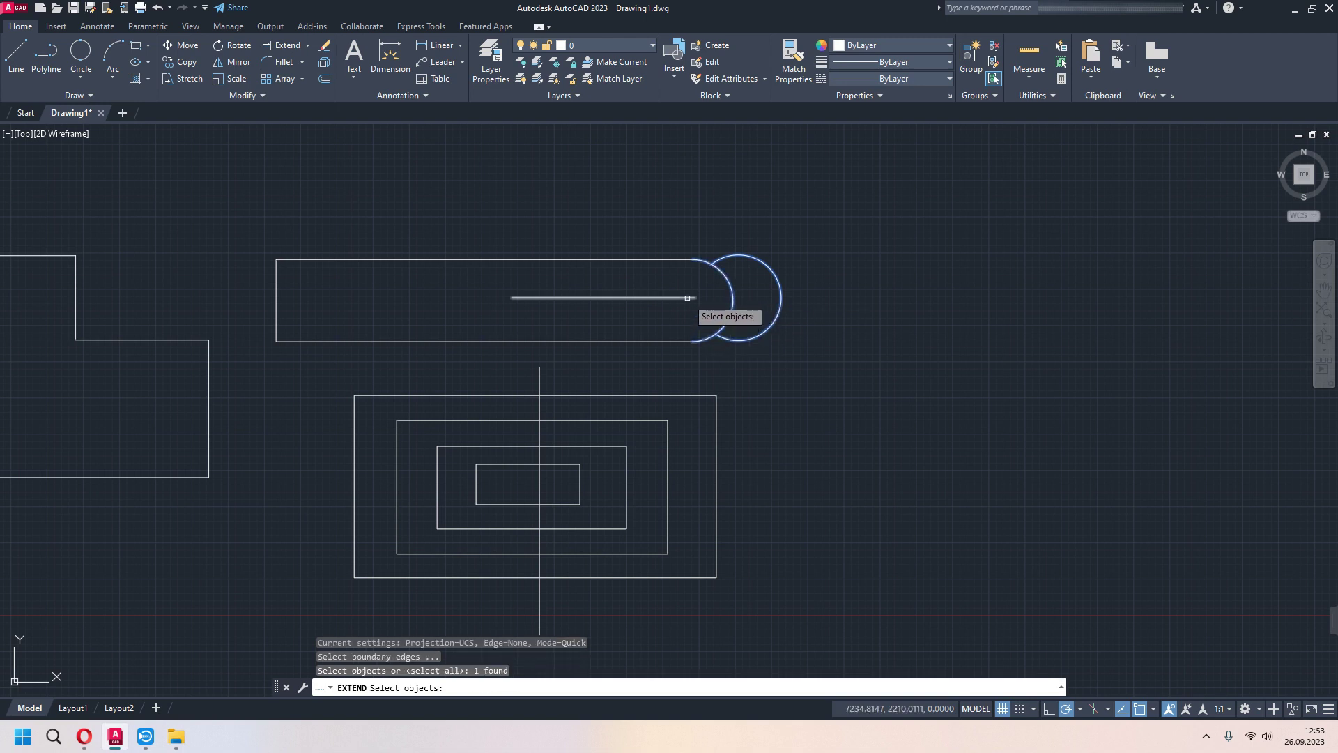
pyautogui.click(777, 289)
pyautogui.press('Return')
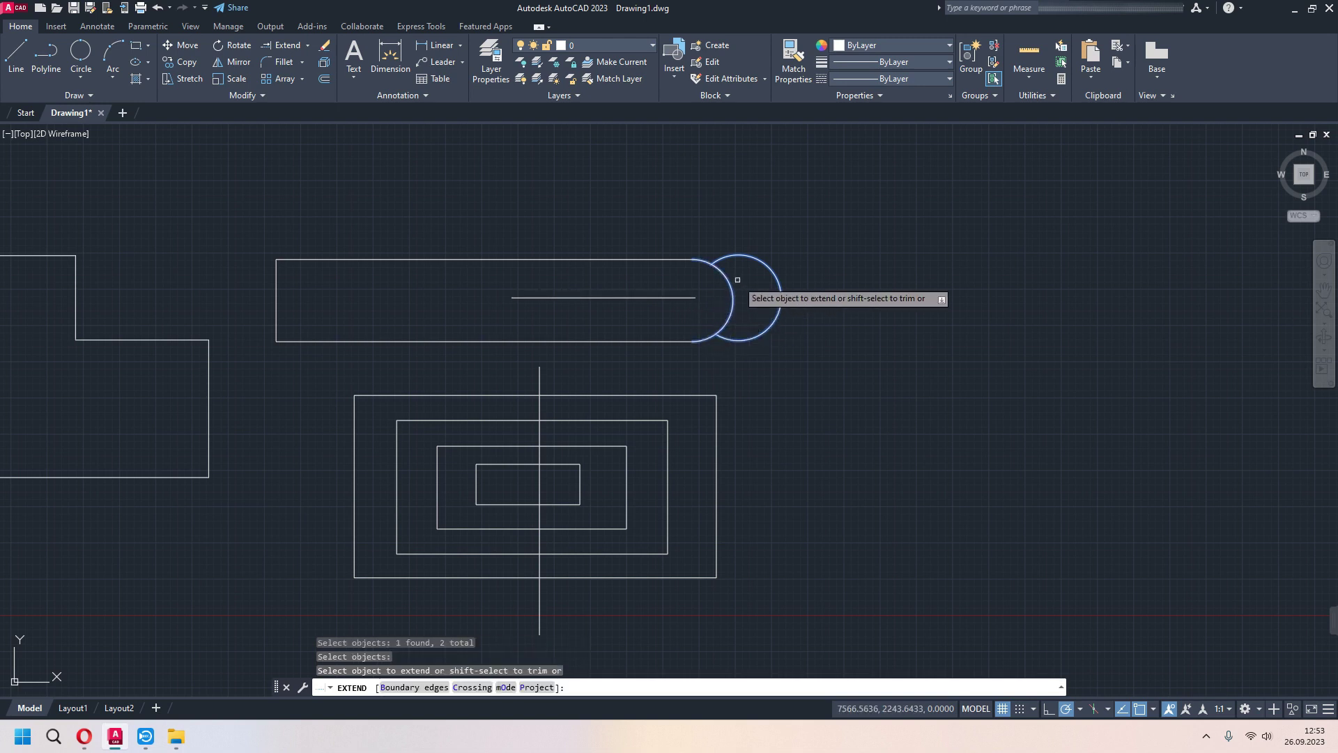
pyautogui.click(689, 297)
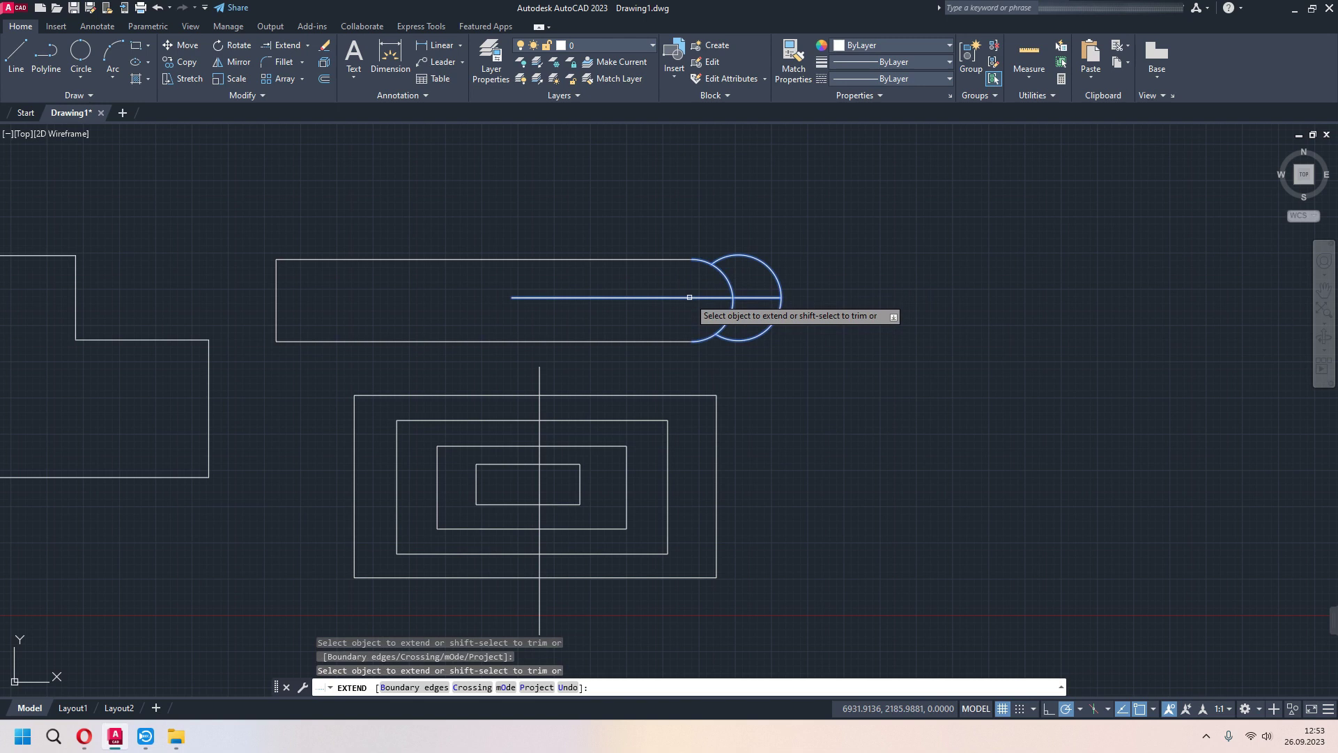
pyautogui.click(698, 296)
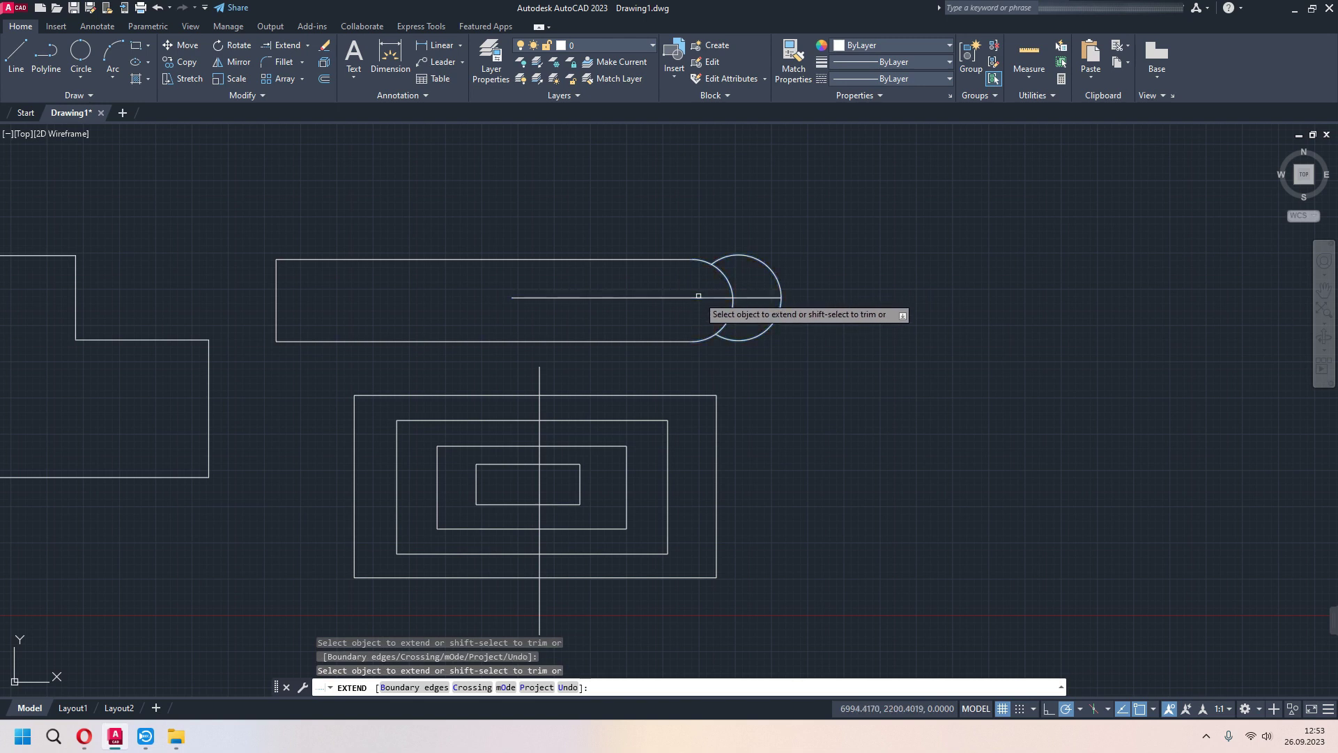
pyautogui.press('Return')
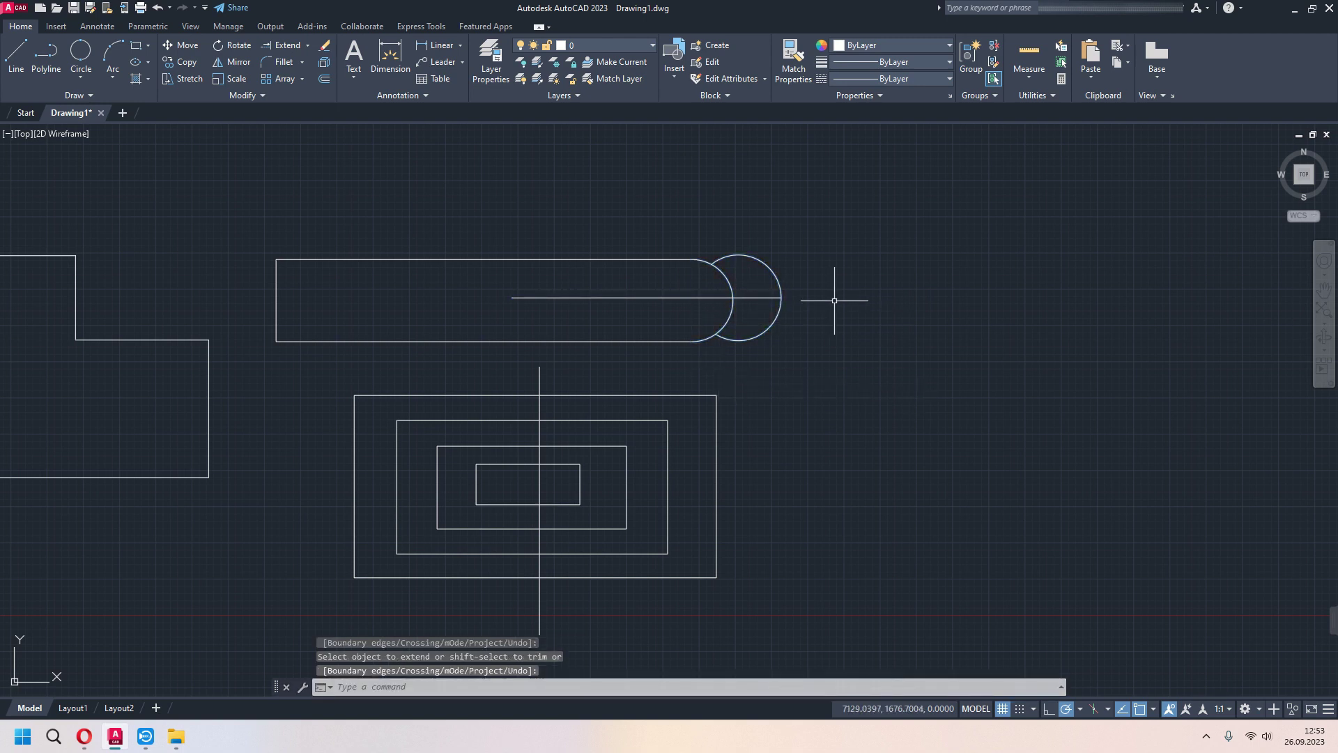